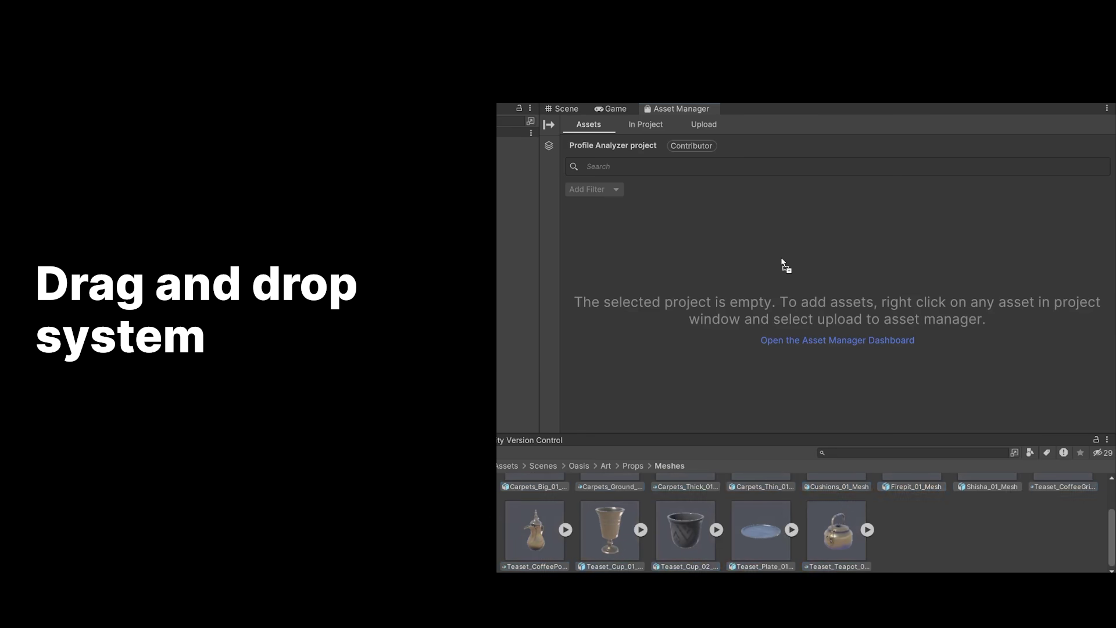
Queue the selected carpet, cushion and teaset meshes in Asset Manager for upload to Profile Analyzer
{"action": "left_click_drag", "start_coordinate": [782, 263], "coordinate": [785, 265]}
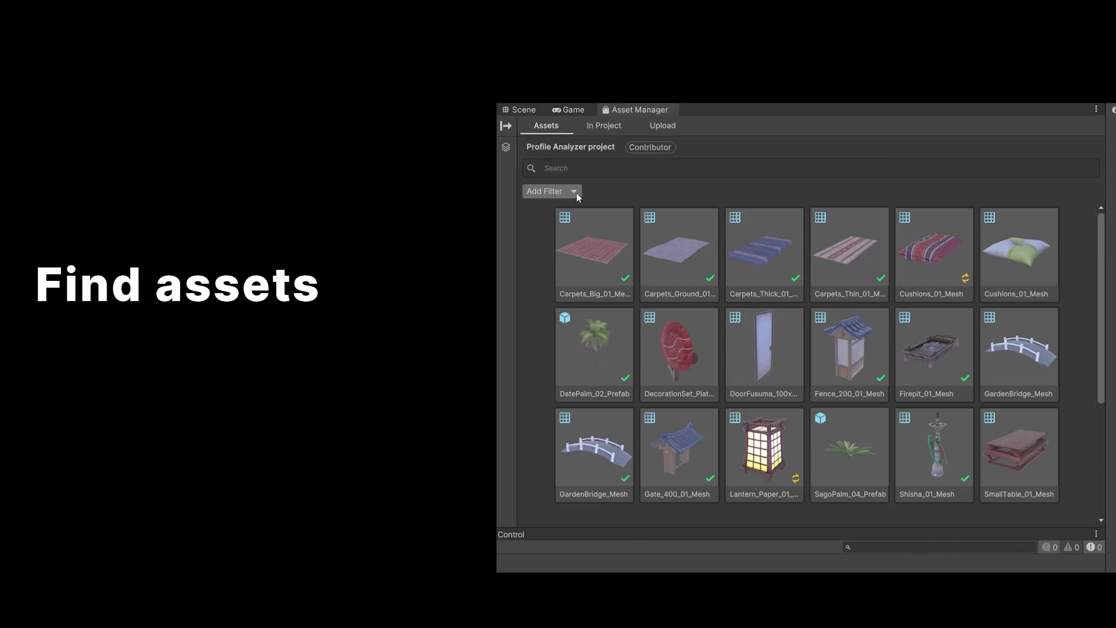
Filter the cloud asset list to Draft status and import Fence_200_01_Mesh
{"action": "left_click", "coordinate": [576, 193]}
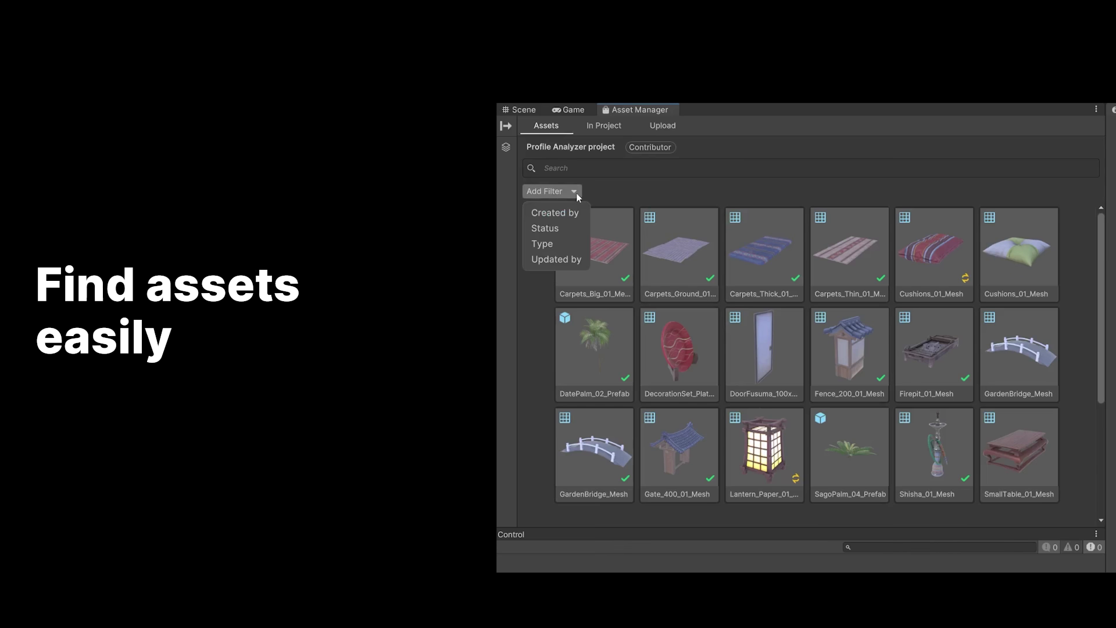
{"action": "left_click", "coordinate": [557, 231]}
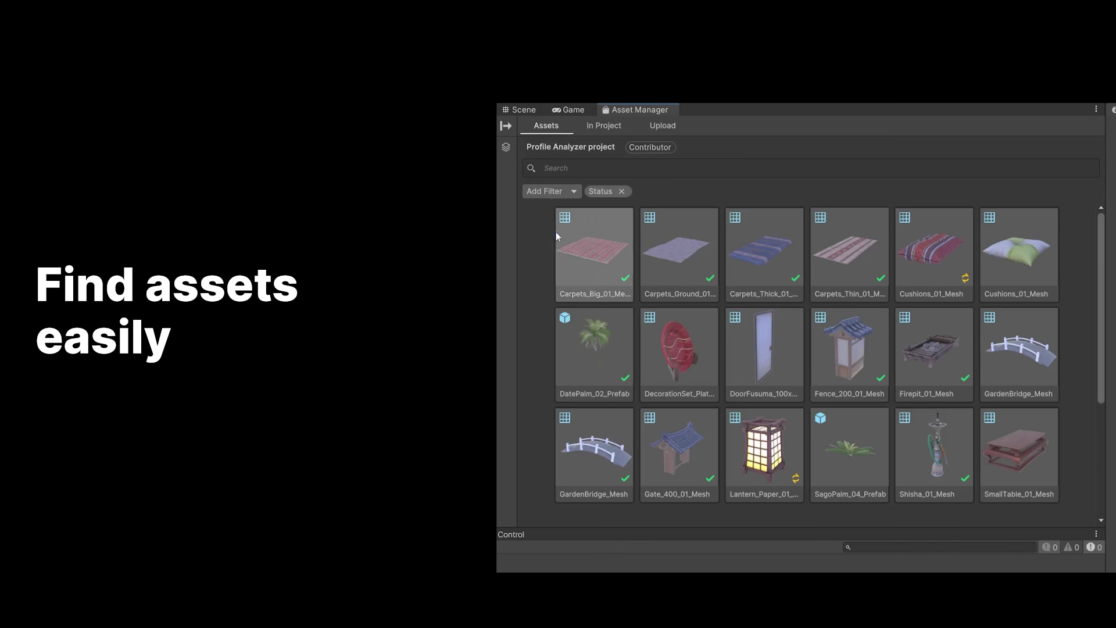
{"action": "left_click", "coordinate": [614, 217]}
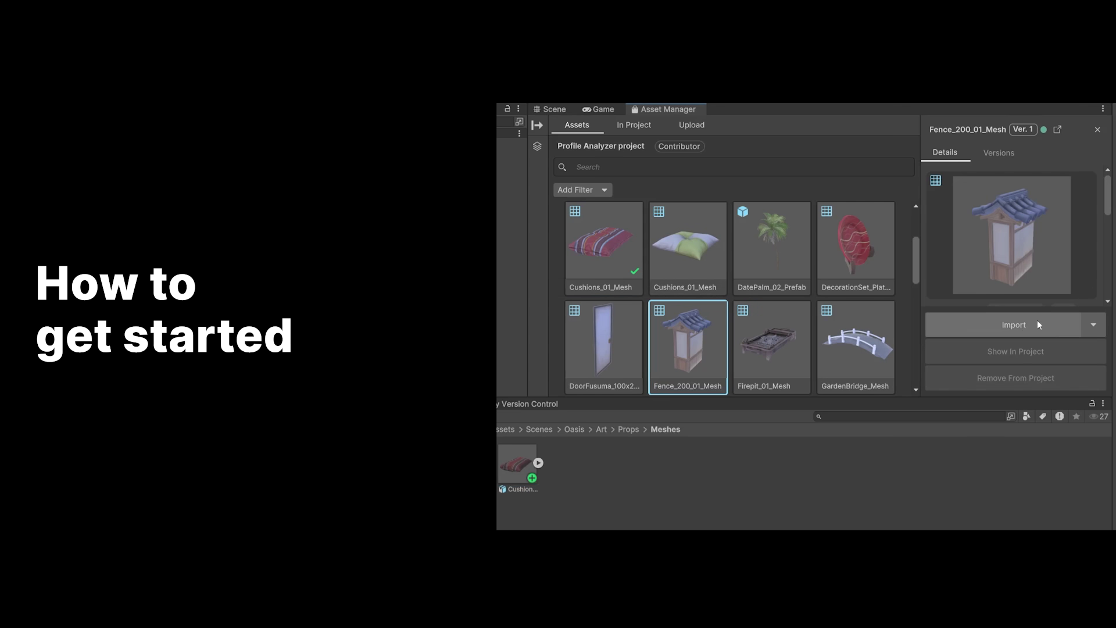
{"action": "left_click", "coordinate": [1020, 324]}
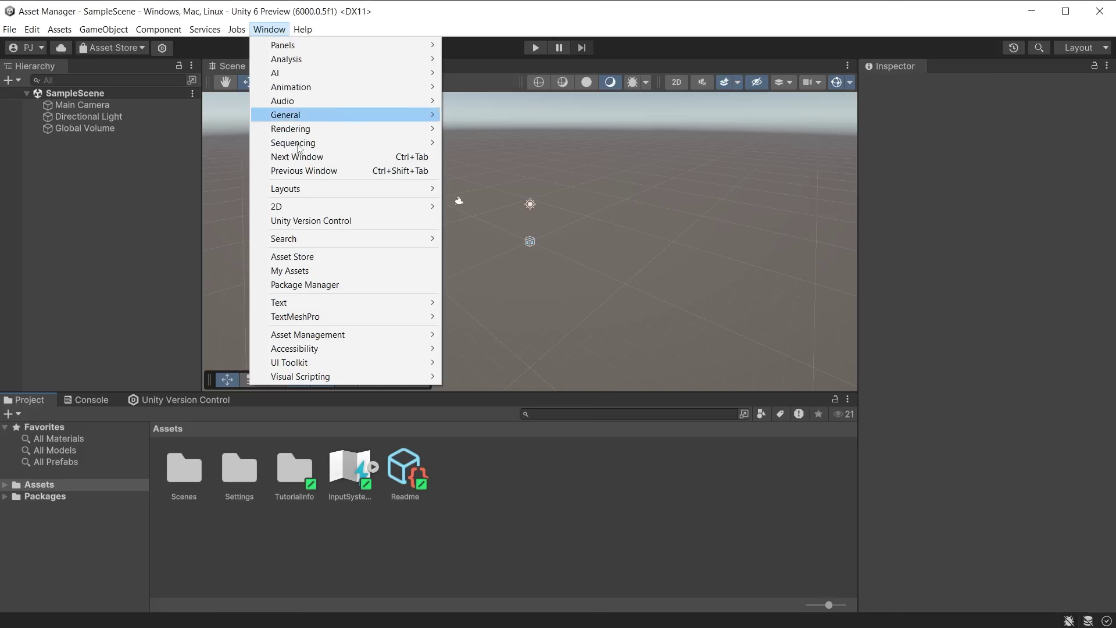
Install the com.unity.asset-manager-for-unity package by name in Package Manager
{"action": "left_click", "coordinate": [330, 284]}
{"action": "left_click", "coordinate": [155, 88]}
{"action": "left_click", "coordinate": [266, 152]}
{"action": "type", "text": "com.unity.asset-manager-for-unity"}
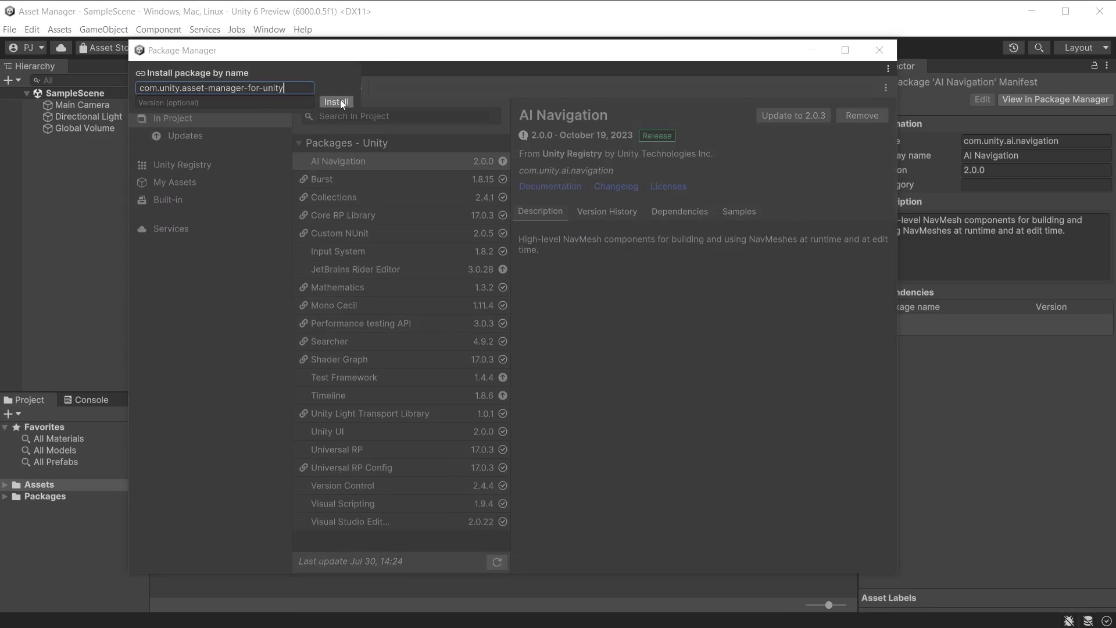
{"action": "left_click", "coordinate": [338, 102]}
Open the Asset Manager window and enable this project for Asset Manager
{"action": "left_click", "coordinate": [269, 29]}
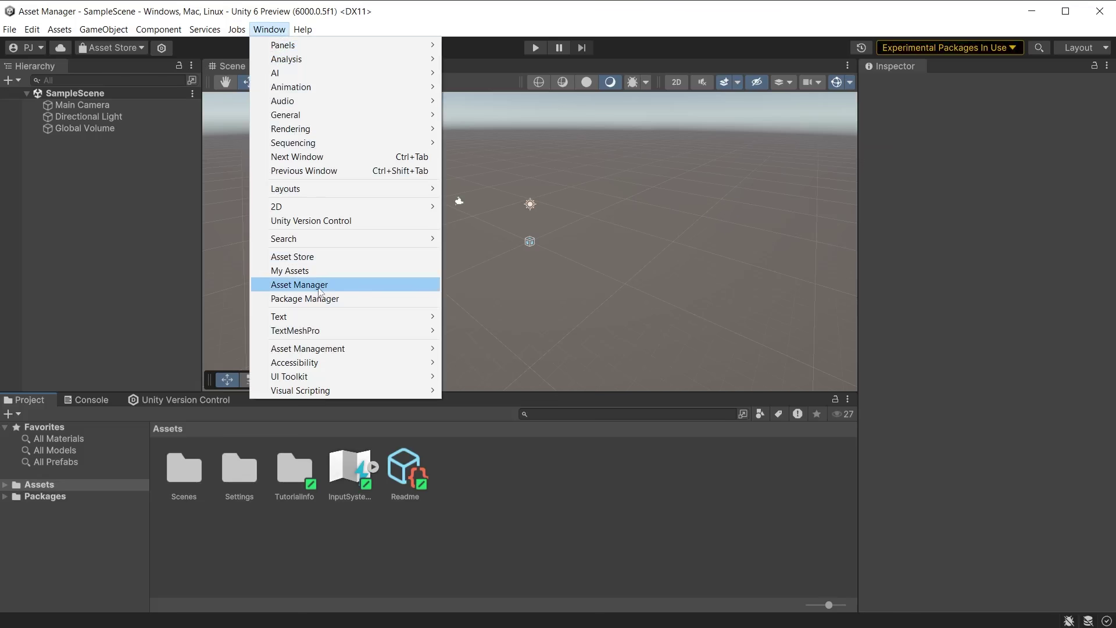
{"action": "left_click", "coordinate": [349, 285]}
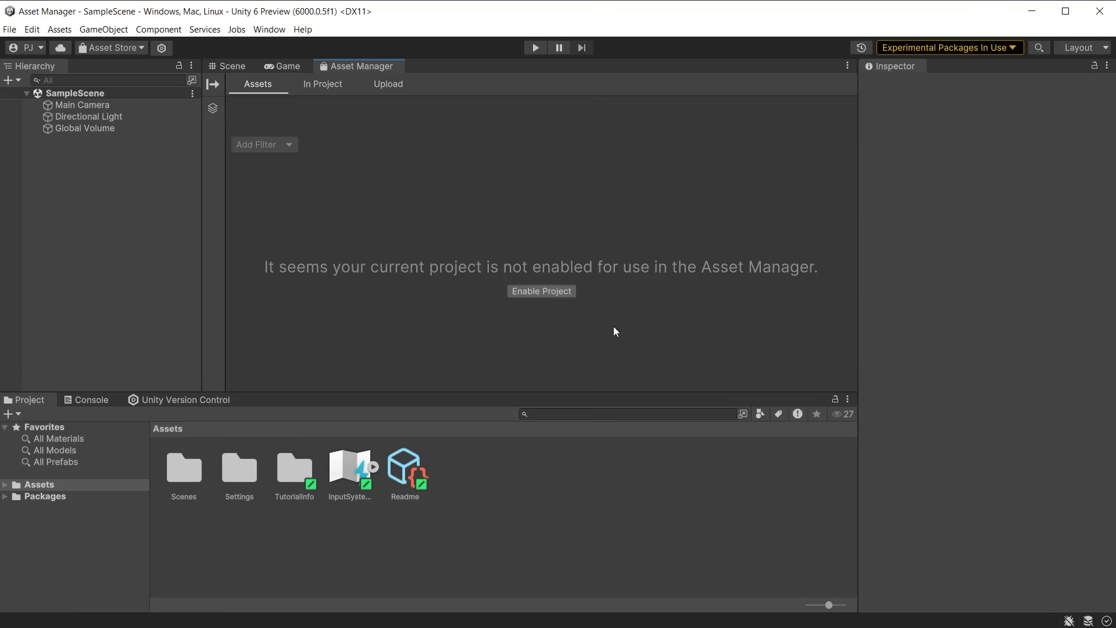
{"action": "left_click", "coordinate": [554, 291]}
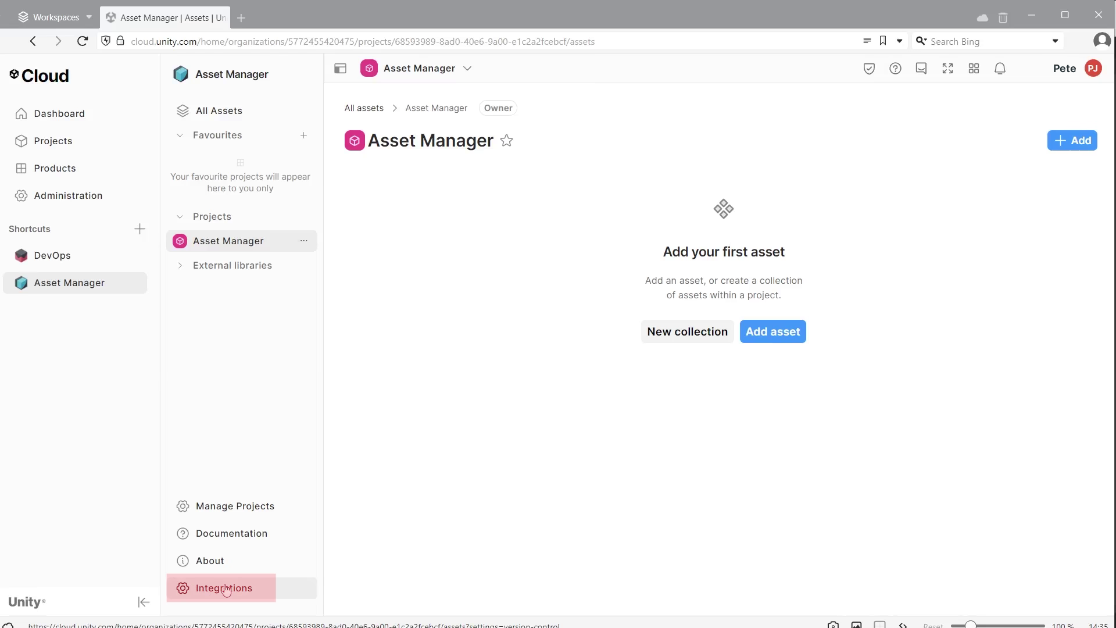
Connect Unity Version Control System under Integrations, then go to All Assets
{"action": "left_click", "coordinate": [207, 588]}
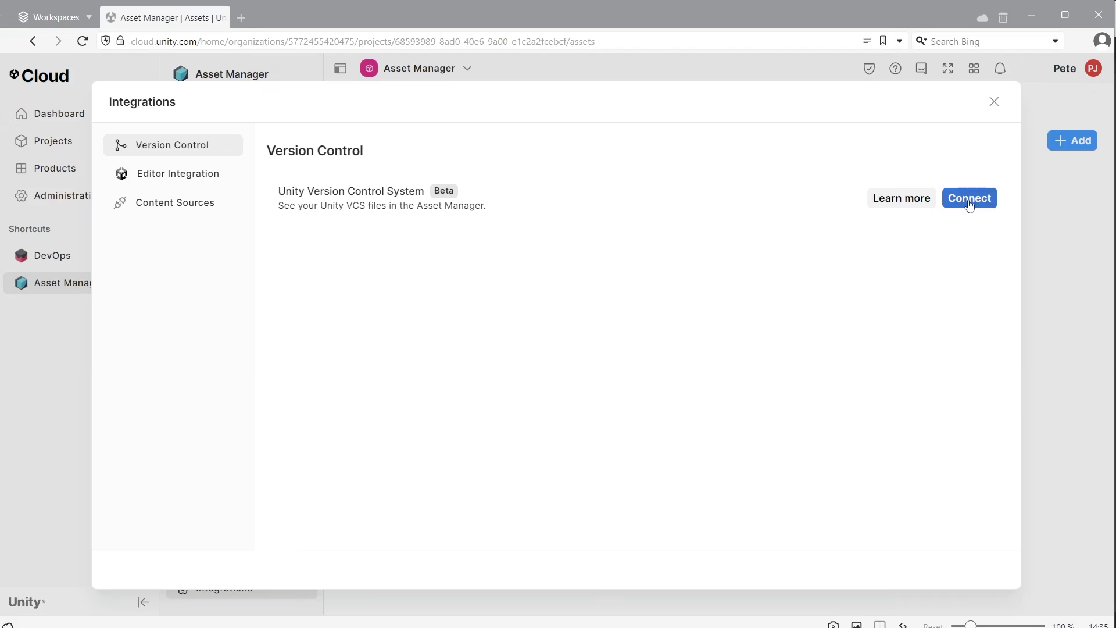
{"action": "left_click", "coordinate": [981, 204]}
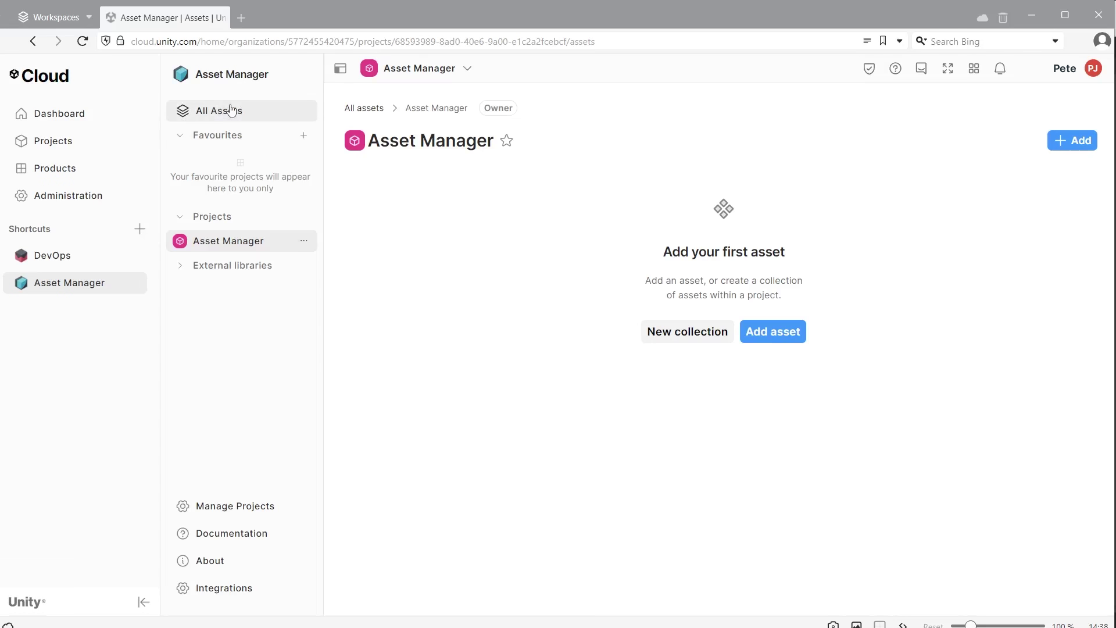
{"action": "left_click", "coordinate": [232, 110]}
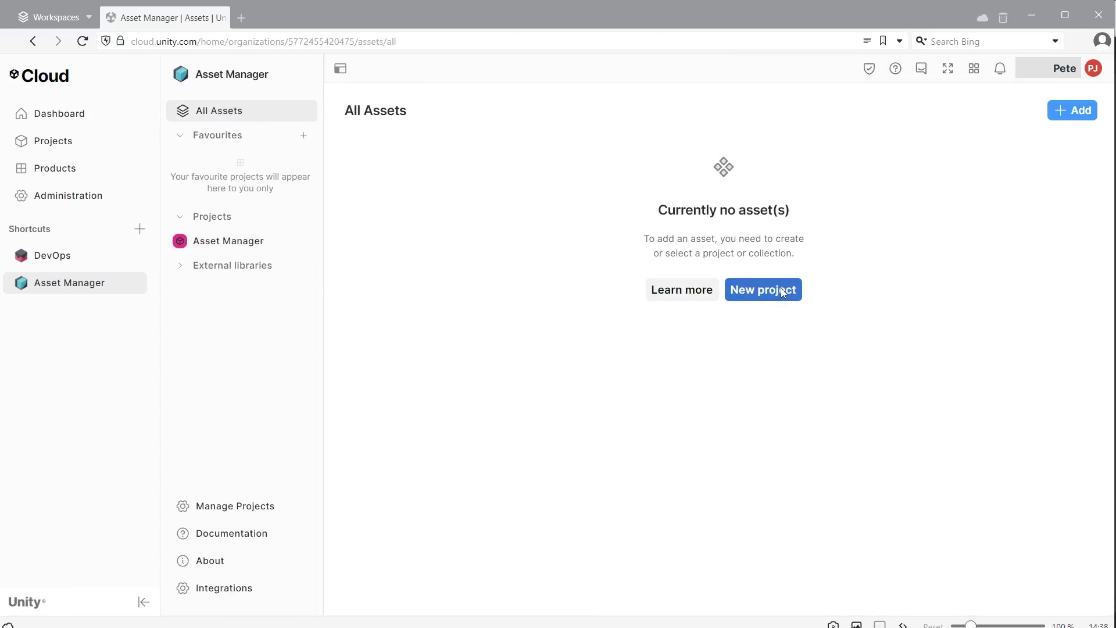
Add the existing Profile Analyzer project to Asset Manager
{"action": "left_click", "coordinate": [782, 293]}
{"action": "left_click", "coordinate": [549, 303]}
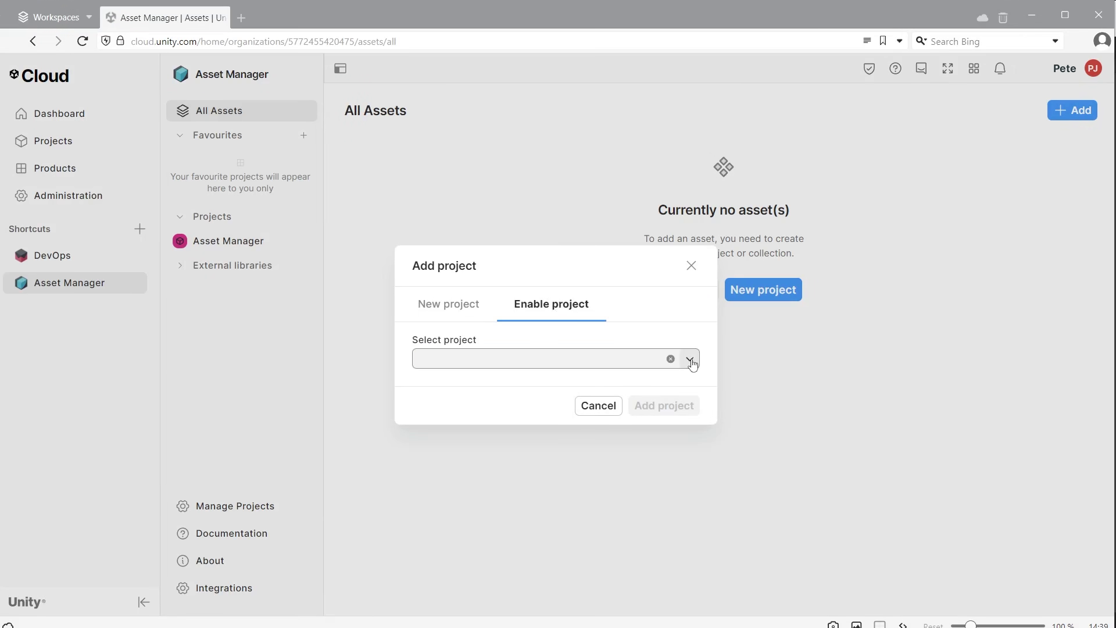
{"action": "left_click", "coordinate": [690, 360]}
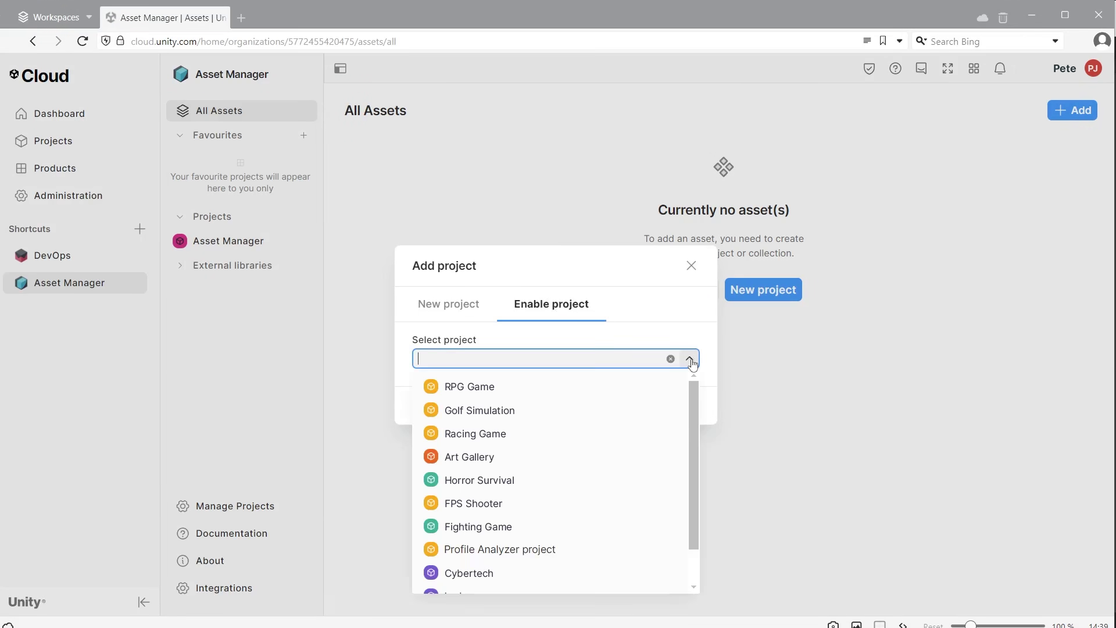
{"action": "left_click", "coordinate": [538, 550]}
{"action": "left_click", "coordinate": [672, 409]}
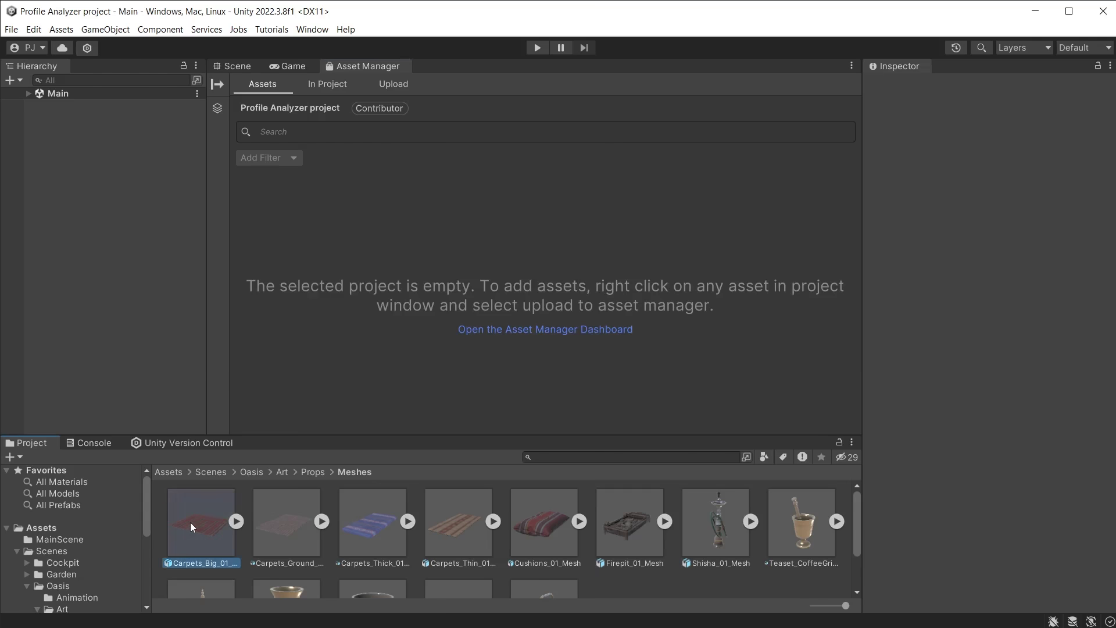
Upload the 13 prop meshes, Carpets_Big_01_Mesh onward, from the Project window to Asset Manager
{"action": "left_click", "coordinate": [194, 526]}
{"action": "scroll", "coordinate": [482, 546], "scroll_direction": "down", "scroll_amount": 2}
{"action": "left_click", "coordinate": [544, 547], "text": "shift"}
{"action": "left_click_drag", "start_coordinate": [546, 547], "coordinate": [483, 243]}
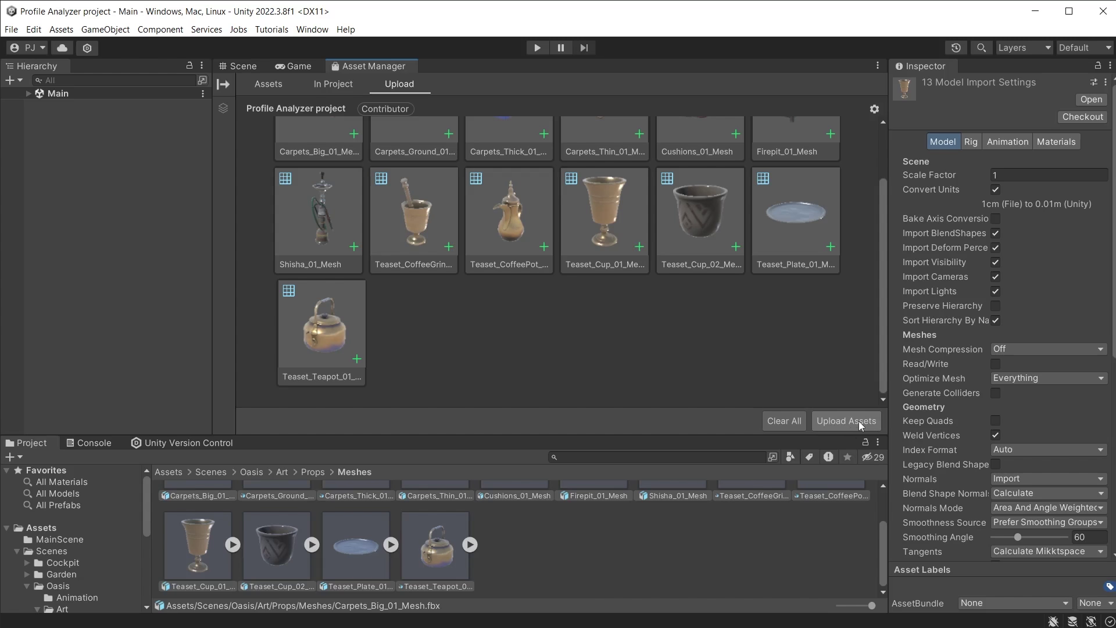
{"action": "left_click", "coordinate": [859, 421]}
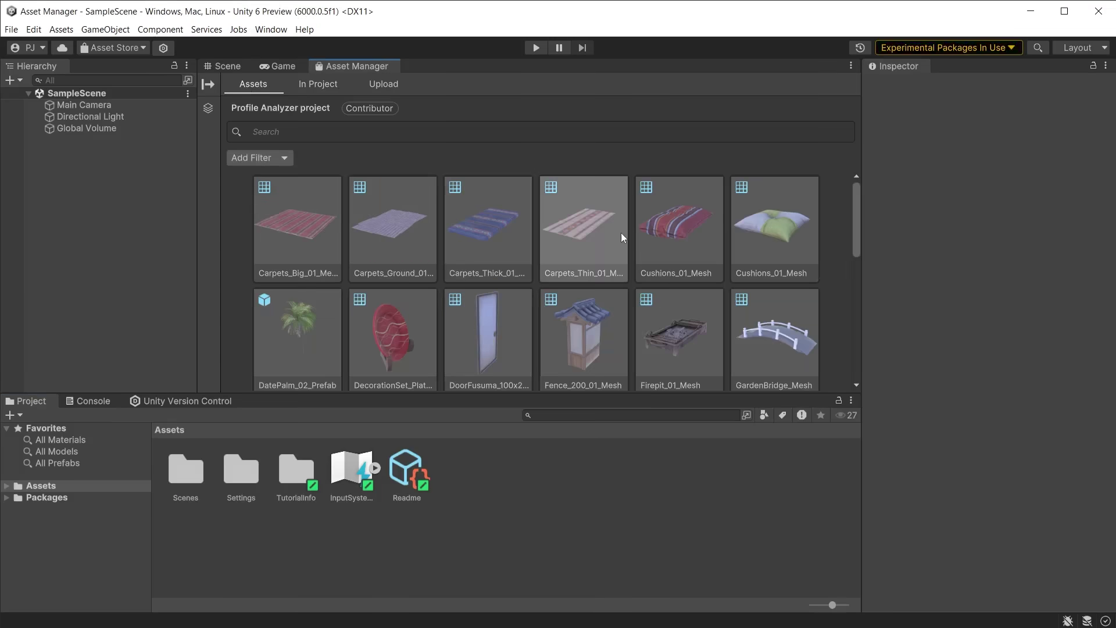
Import Cushions_01_Mesh from its Asset Manager details panel
{"action": "left_click", "coordinate": [685, 217]}
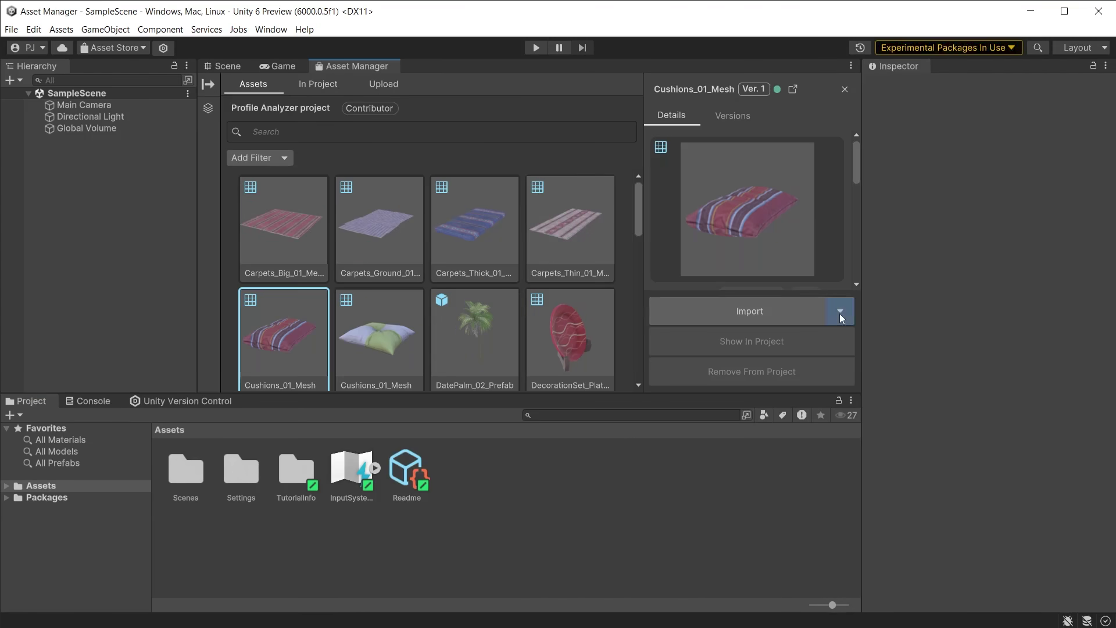
{"action": "left_click", "coordinate": [783, 313]}
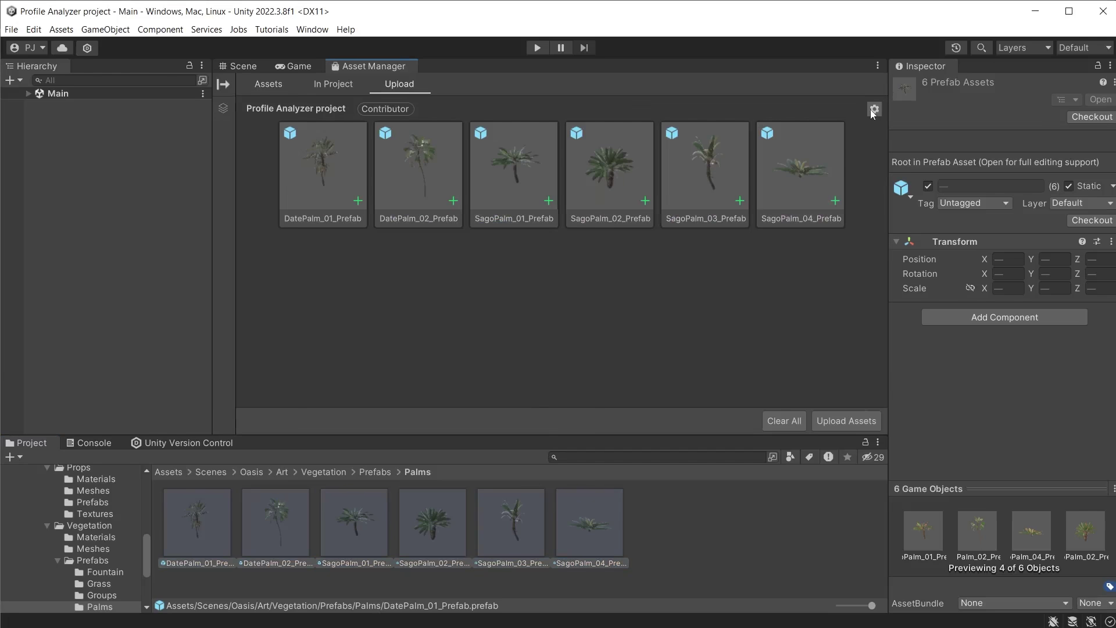
Show the Upload Mode options (Ignore, Override, Duplicate) for the queued palm prefabs
{"action": "left_click", "coordinate": [873, 109]}
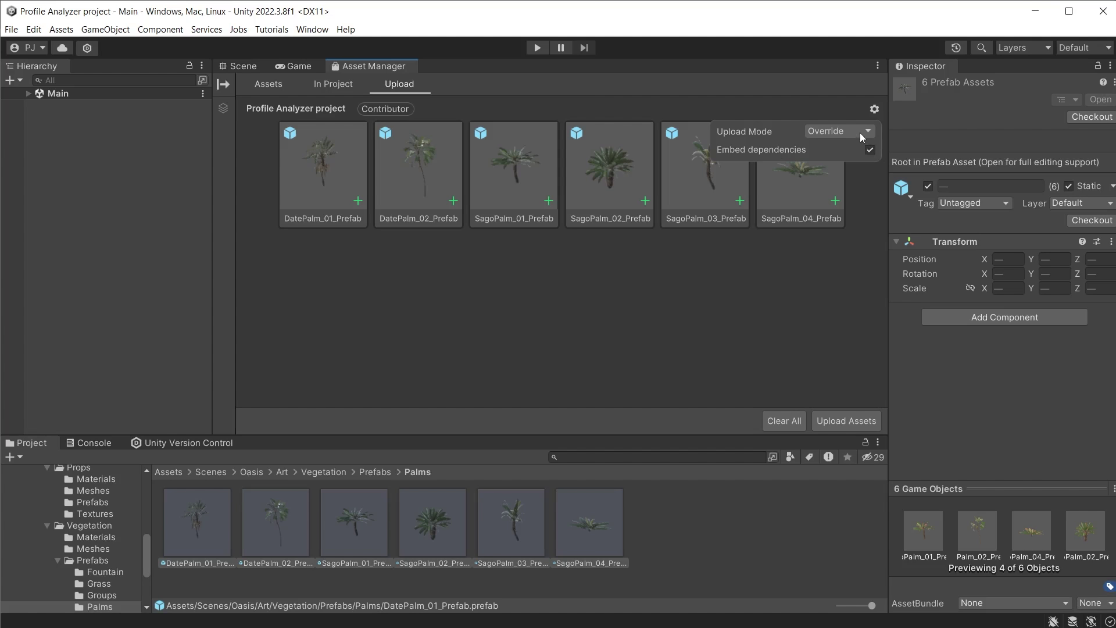
{"action": "left_click", "coordinate": [869, 134]}
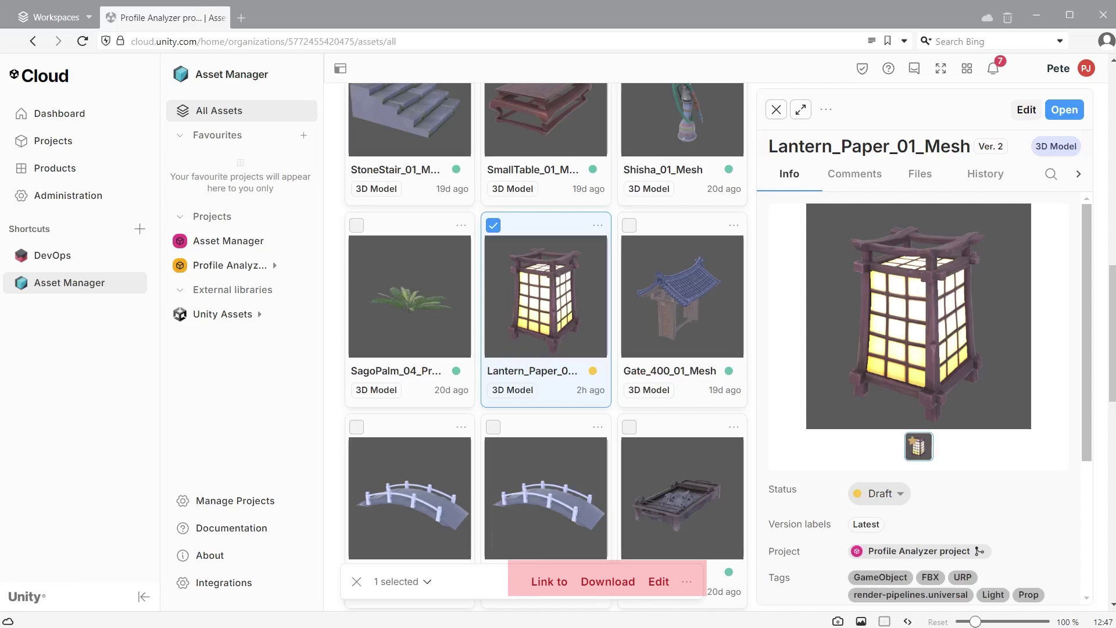
Select and download the files of Lantern_Paper_01_Mesh
{"action": "left_click", "coordinate": [1067, 112]}
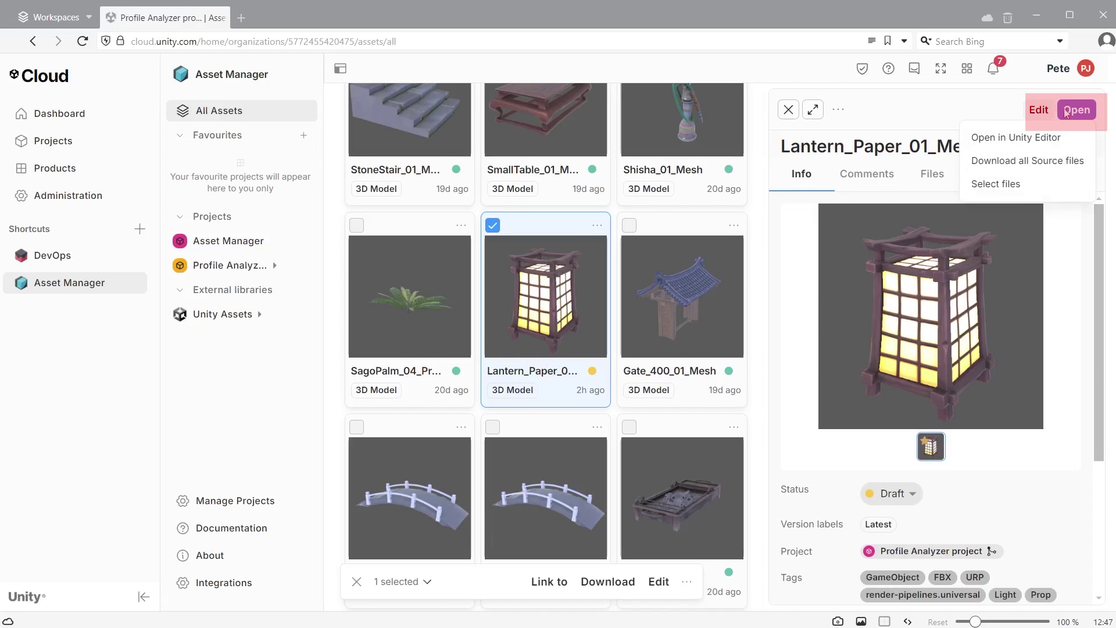
{"action": "left_click", "coordinate": [1041, 185]}
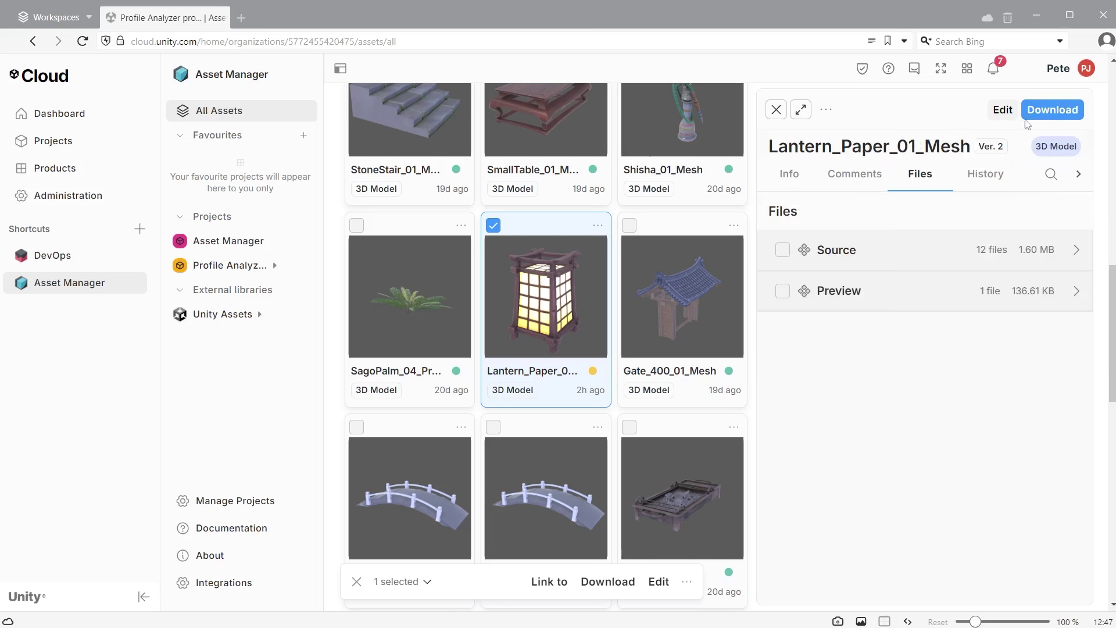
{"action": "left_click", "coordinate": [1050, 110]}
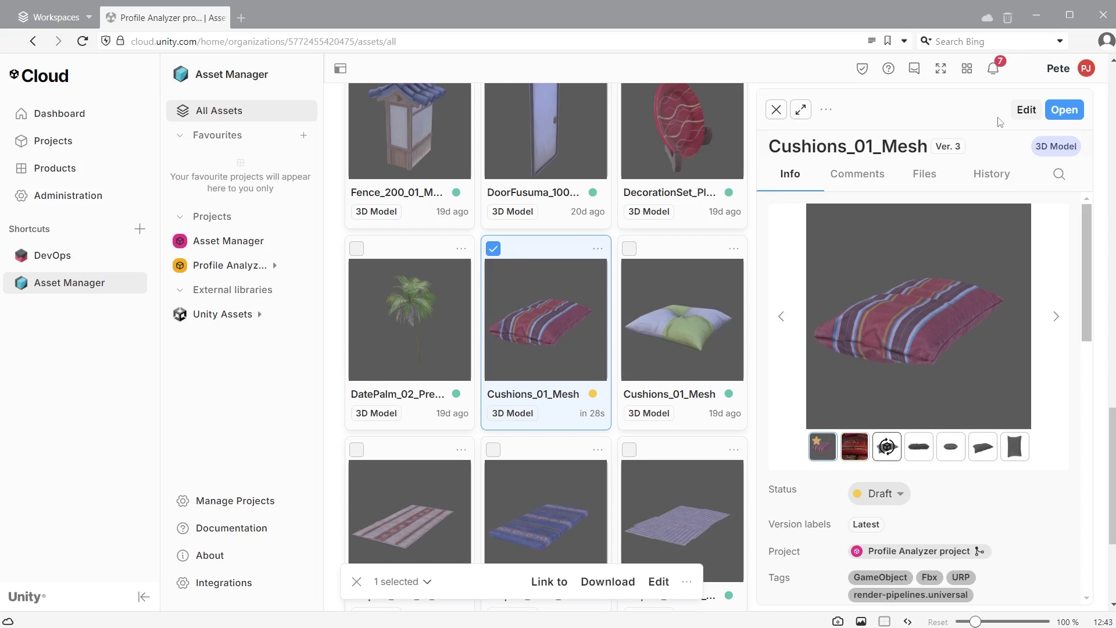
Tag Cushions_01_Mesh 'Cushion', star Cushion1.png as primary preview, and save a new version
{"action": "left_click", "coordinate": [1026, 112]}
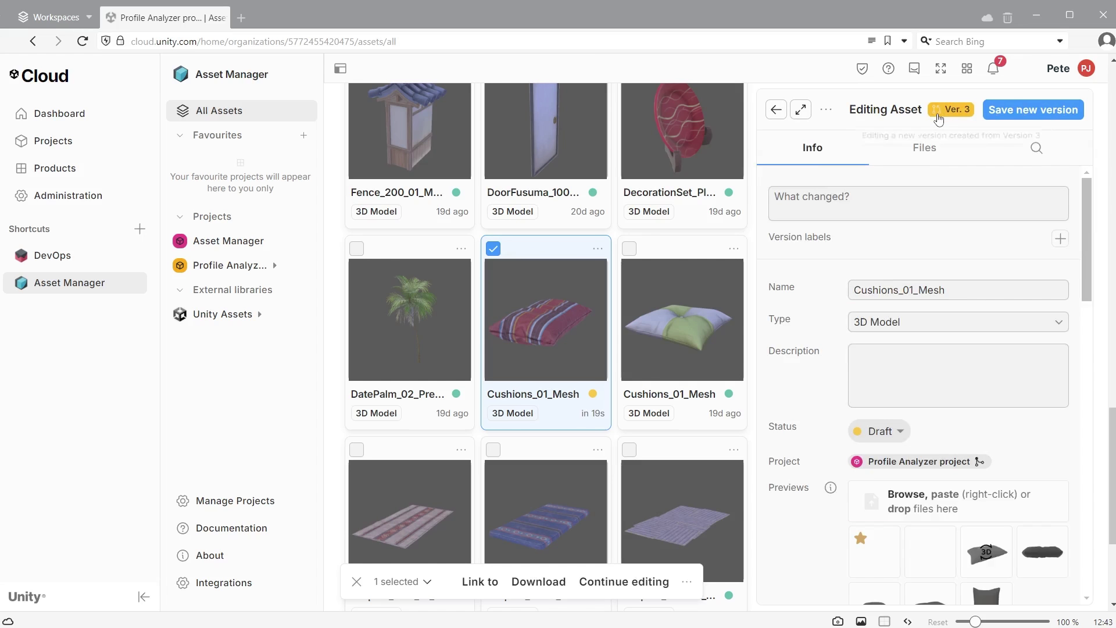
{"action": "left_click", "coordinate": [928, 330]}
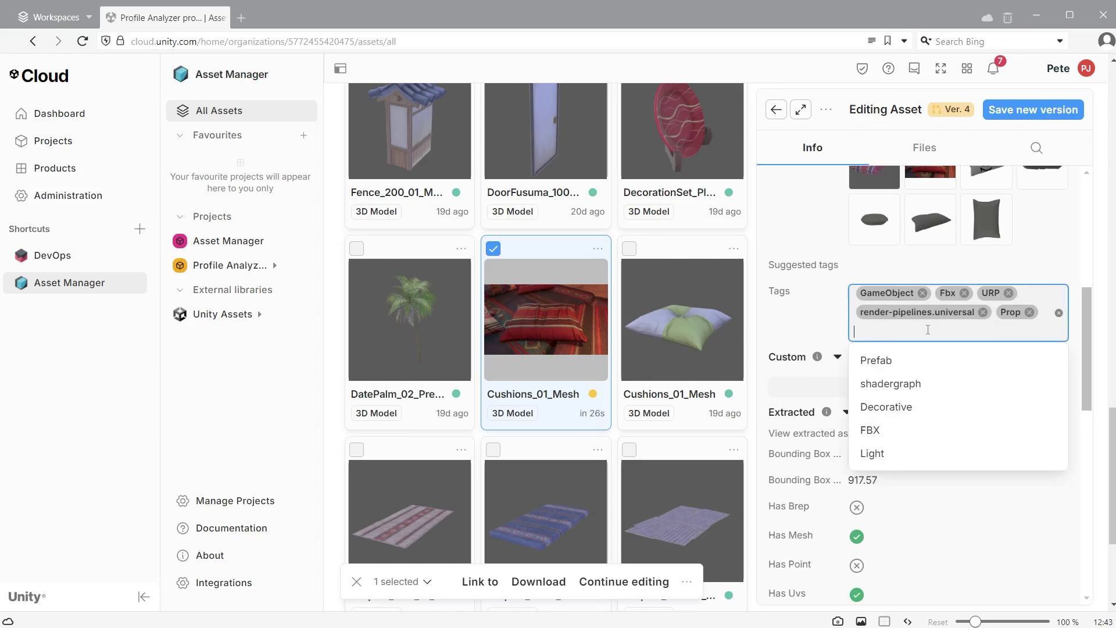
{"action": "type", "text": "Cushion"}
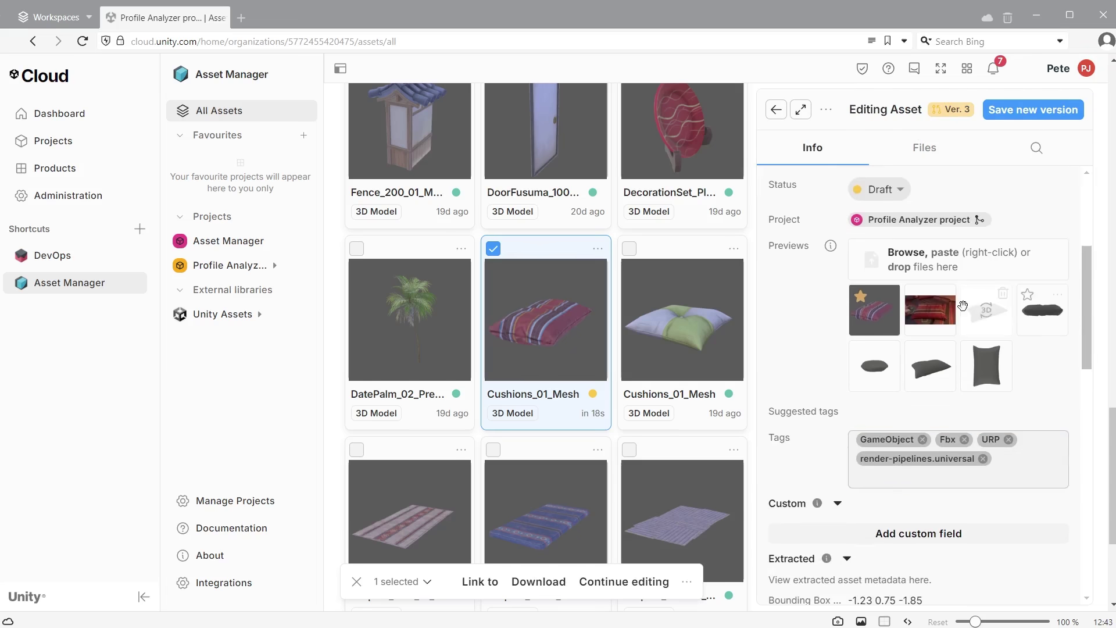
{"action": "left_click_drag", "start_coordinate": [963, 306], "coordinate": [963, 306]}
{"action": "left_click", "coordinate": [916, 297]}
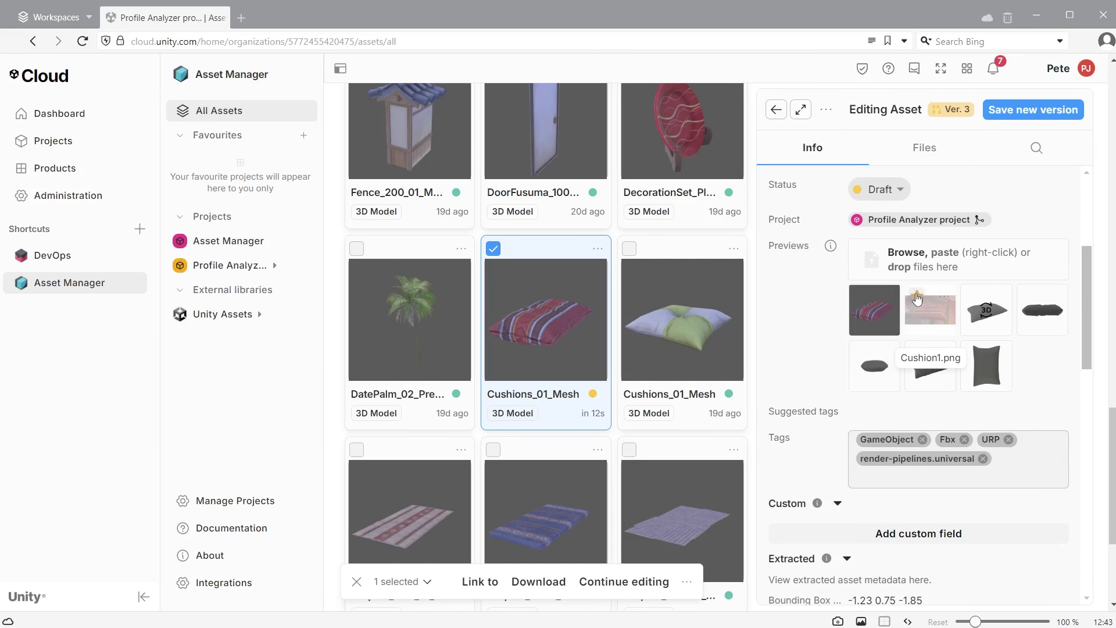
{"action": "left_click", "coordinate": [1039, 114]}
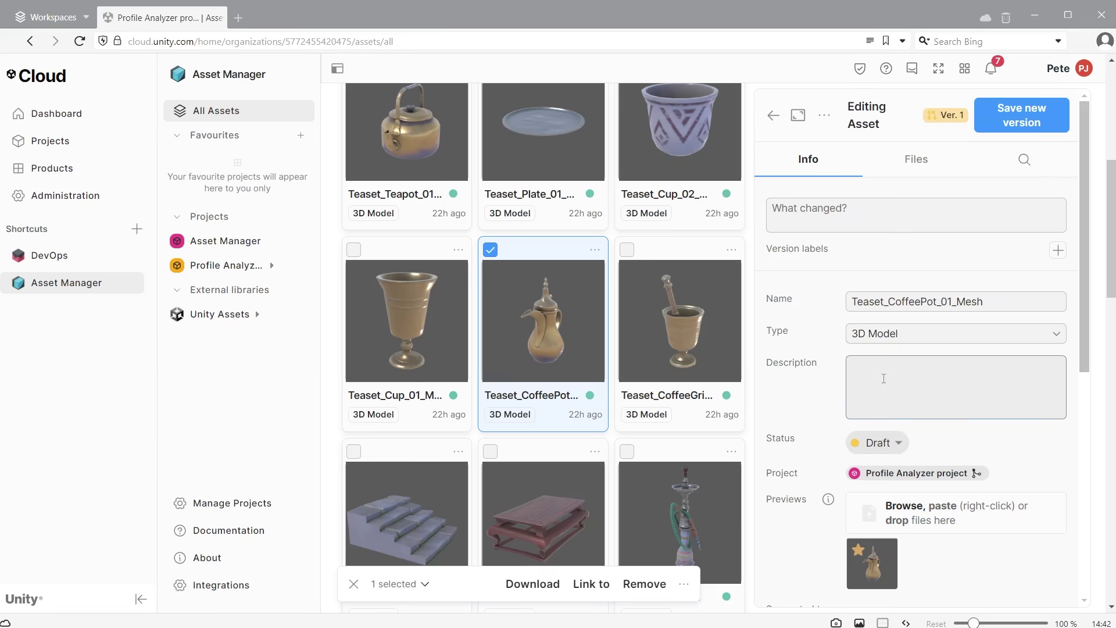
Give Teaset_CoffeePot_01_Mesh the description 'Add a 3D pattern to the coffeepot'
{"action": "left_click", "coordinate": [885, 378]}
{"action": "type", "text": "Add a"}
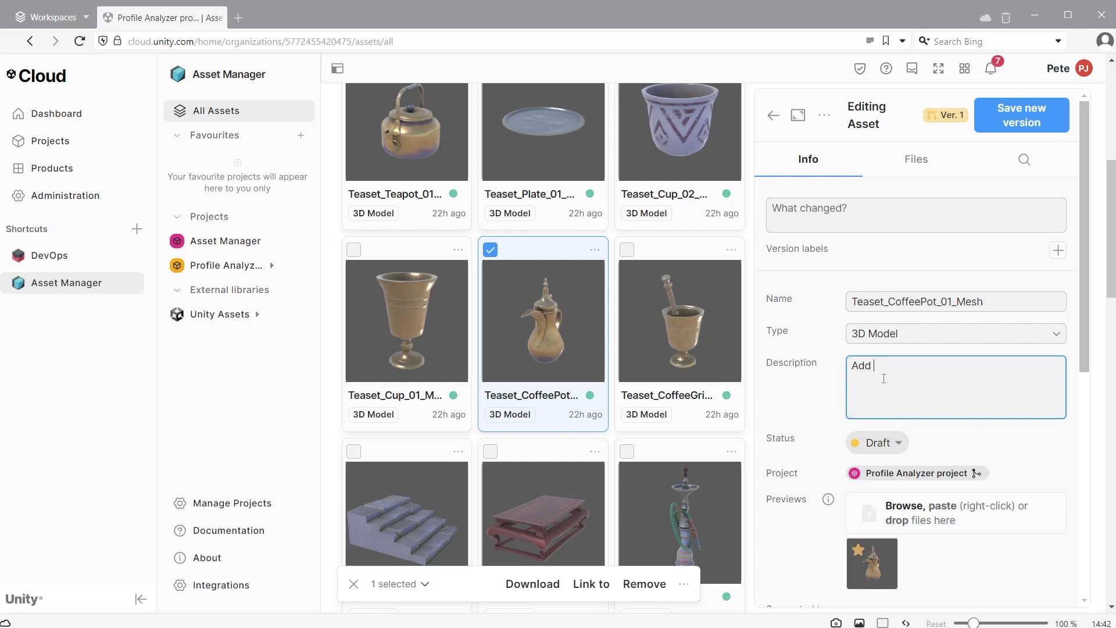
{"action": "type", "text": " 3D pattern to the coffeepot"}
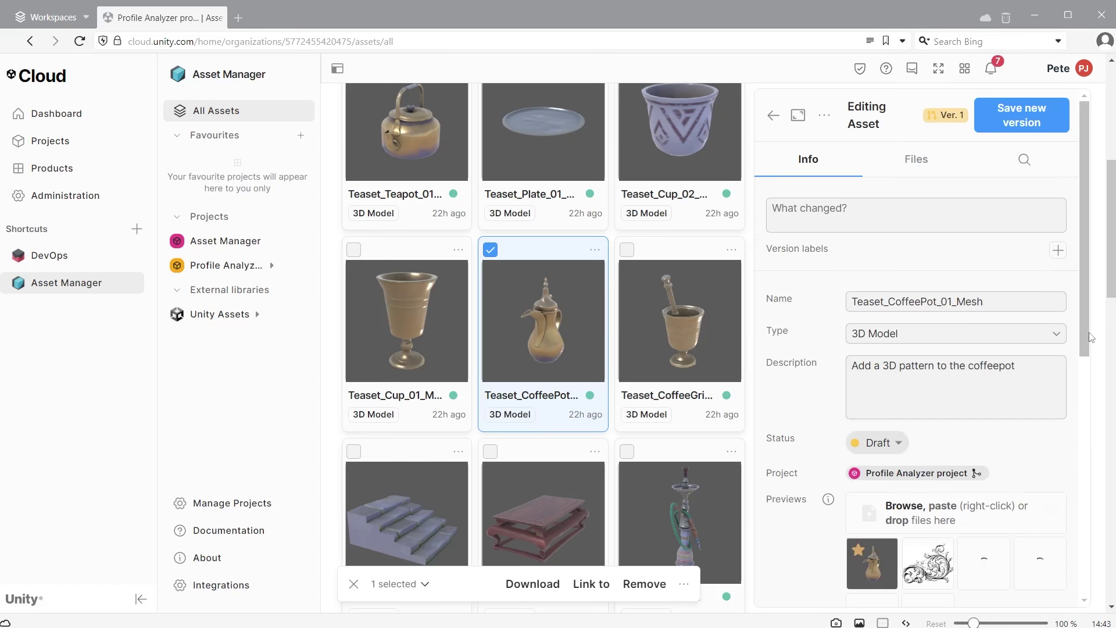
{"action": "scroll", "coordinate": [953, 349], "scroll_direction": "down", "scroll_amount": 5}
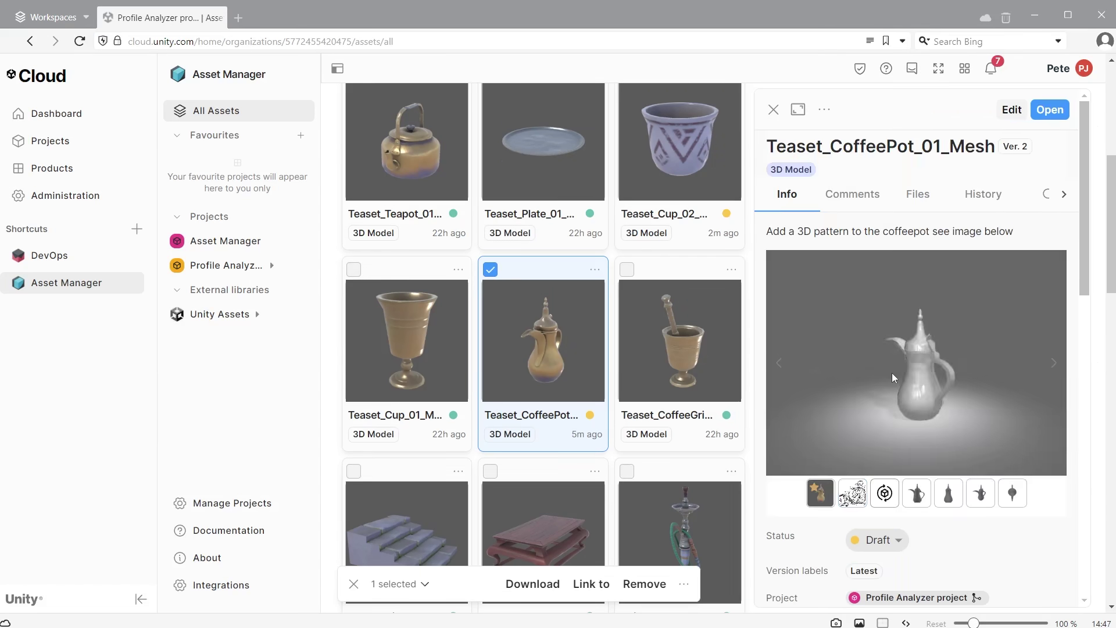
{"action": "mouse_move", "coordinate": [891, 372]}
{"action": "left_mouse_down"}
{"action": "mouse_move", "coordinate": [941, 392]}
{"action": "mouse_move", "coordinate": [965, 337]}
{"action": "mouse_move", "coordinate": [906, 372]}
{"action": "left_mouse_up"}
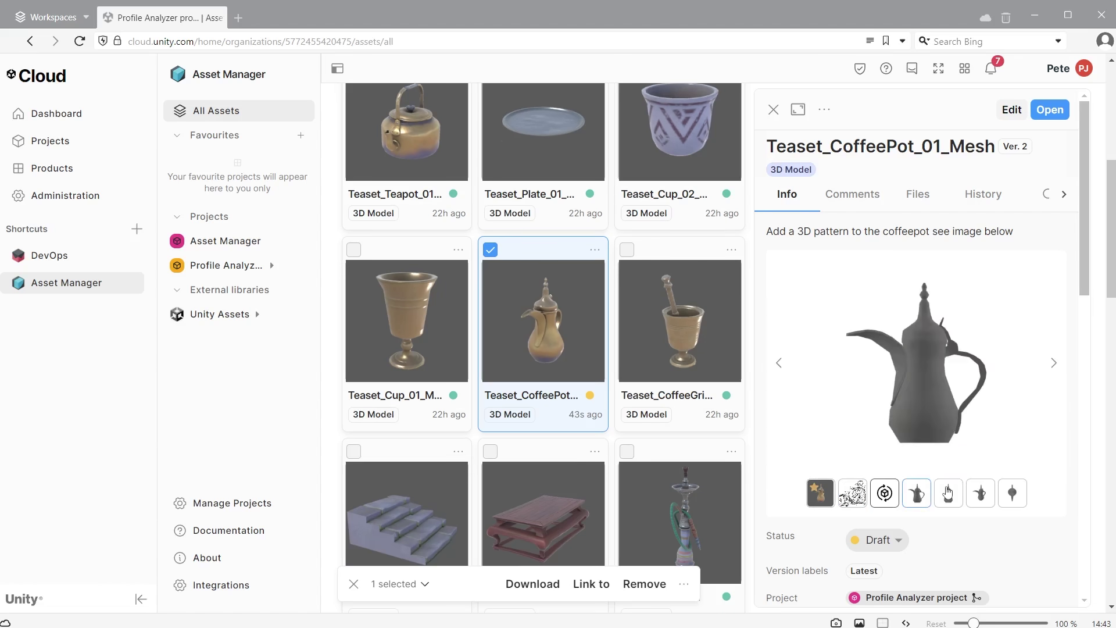
Add the front- and side-view preview images, save a new version, and open the status choices
{"action": "left_click", "coordinate": [948, 492]}
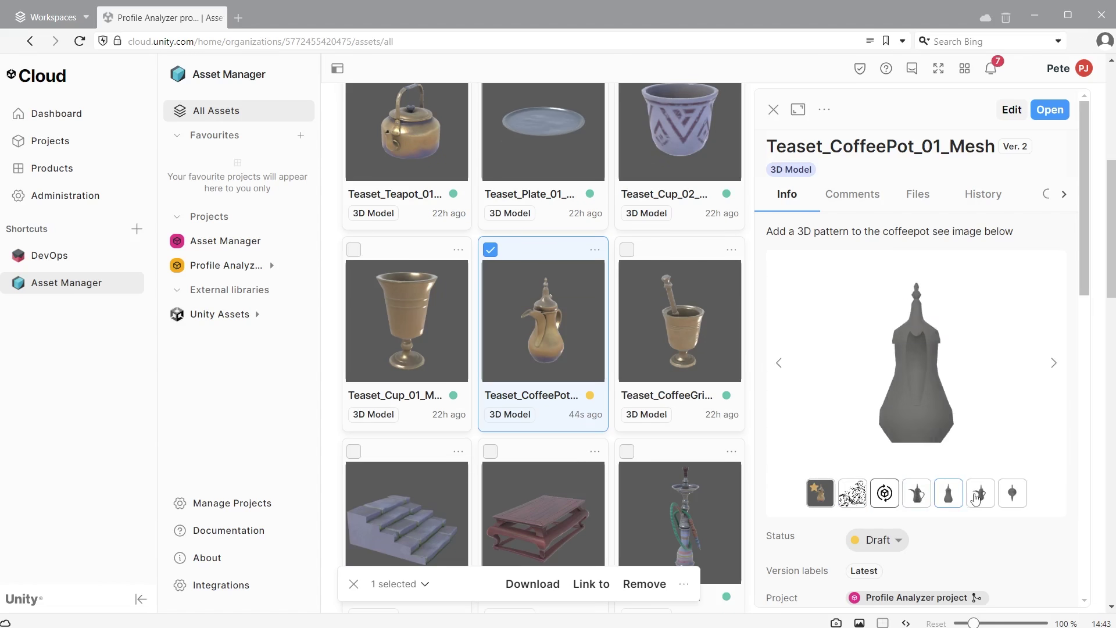
{"action": "left_click", "coordinate": [981, 496]}
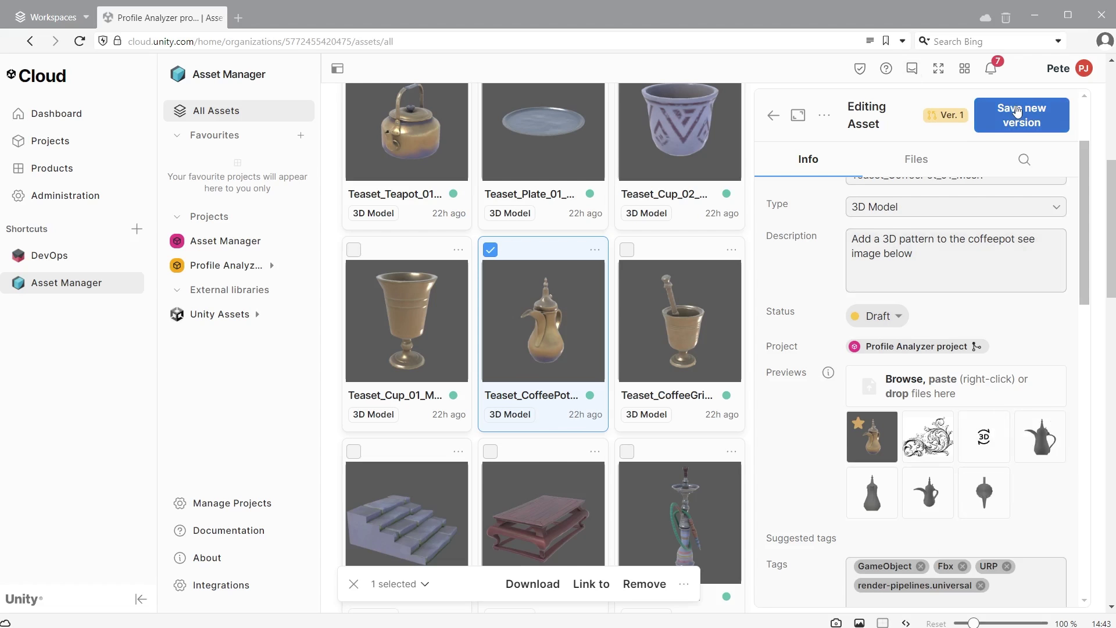
{"action": "left_click", "coordinate": [1017, 112]}
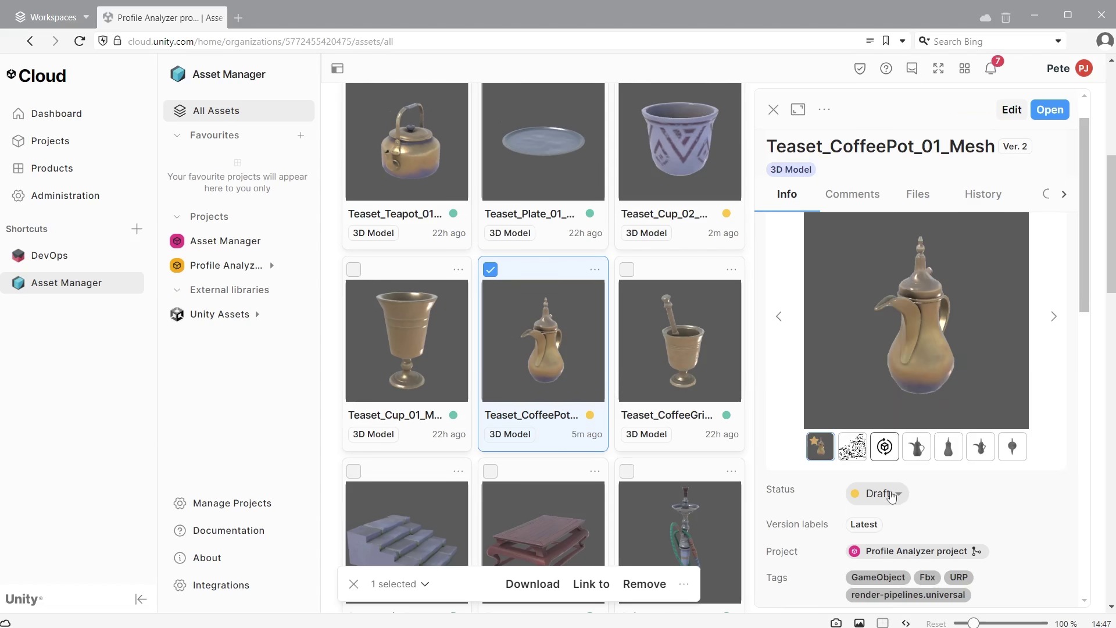
{"action": "left_click", "coordinate": [889, 492]}
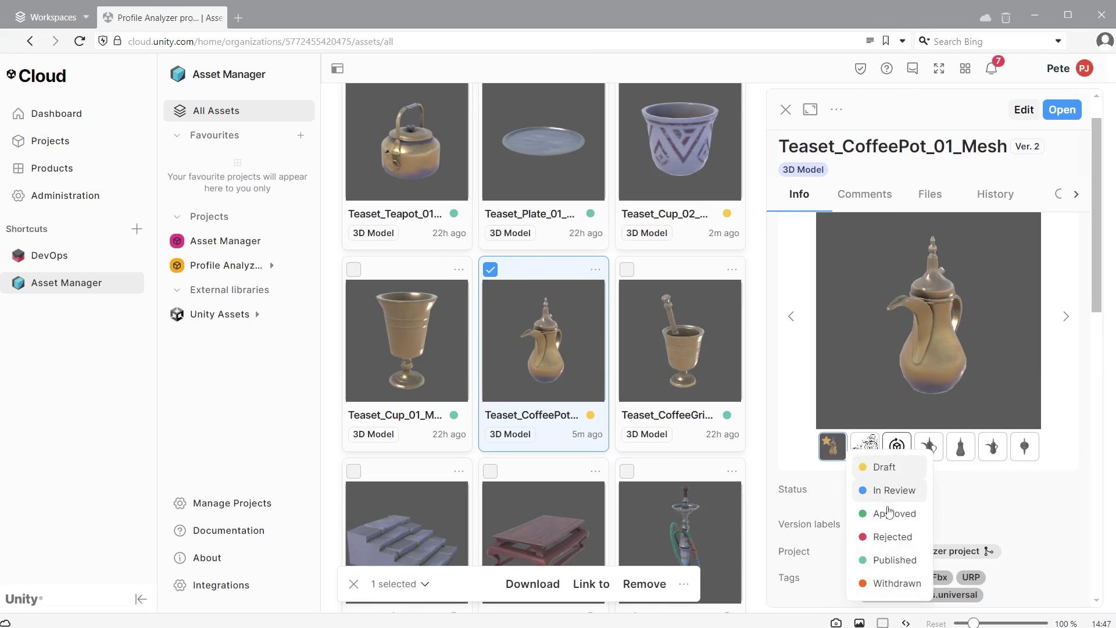
Change Teaset_CoffeePot_01_Mesh's status from Draft to Published in the Info panel
{"action": "left_click", "coordinate": [895, 560]}
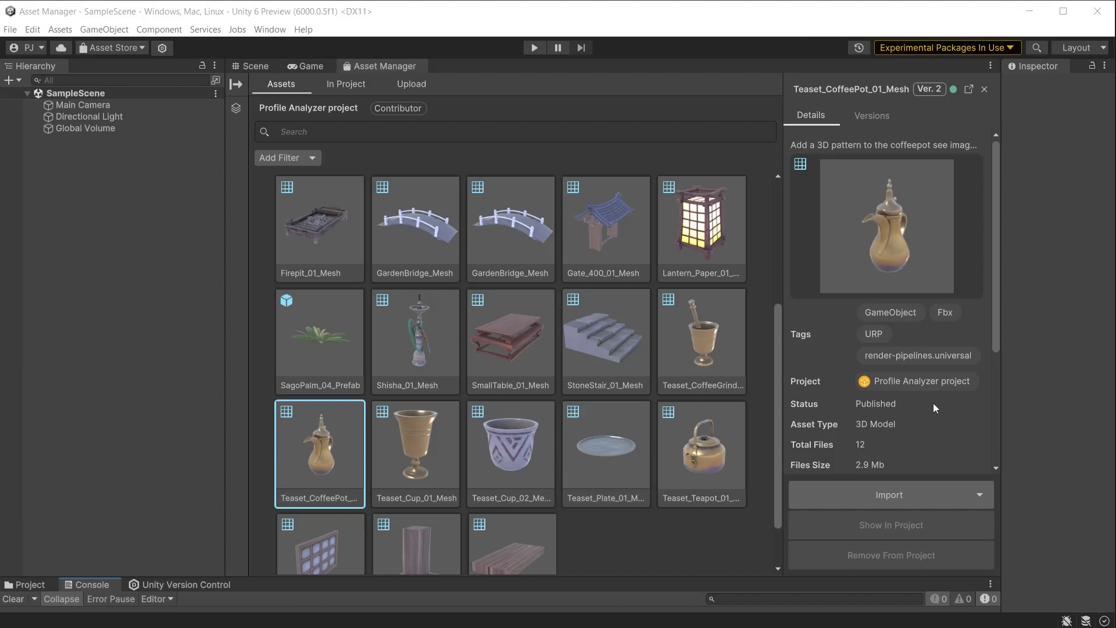
Review the coffeepot's versions, import Fence_200_01_Mesh, then open its folder and rotate the mesh preview
{"action": "left_click", "coordinate": [872, 118]}
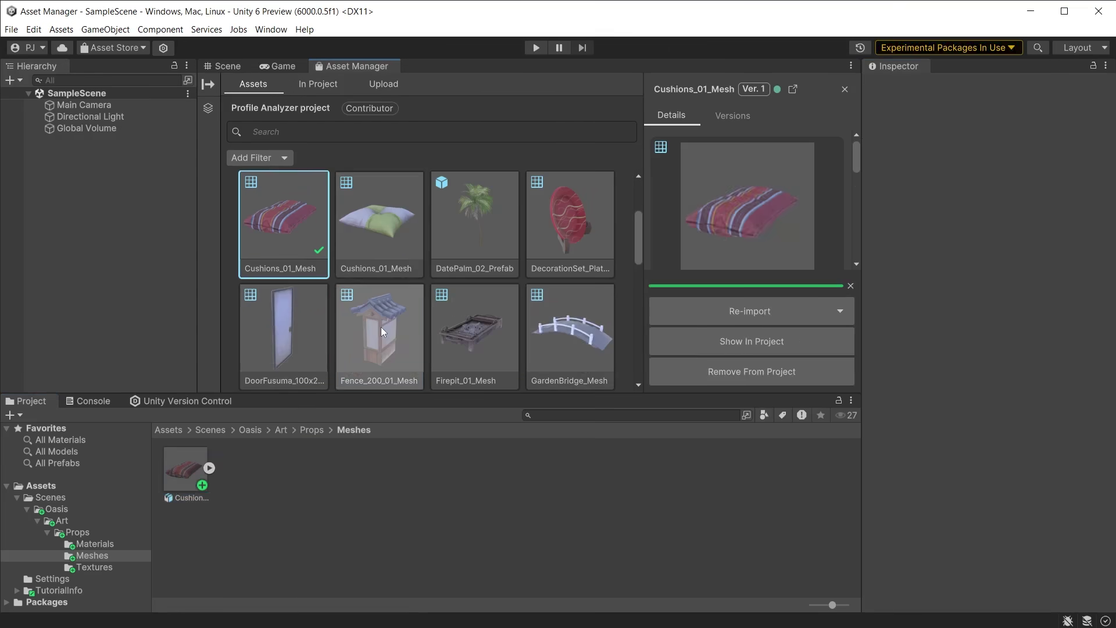
{"action": "left_click", "coordinate": [380, 331]}
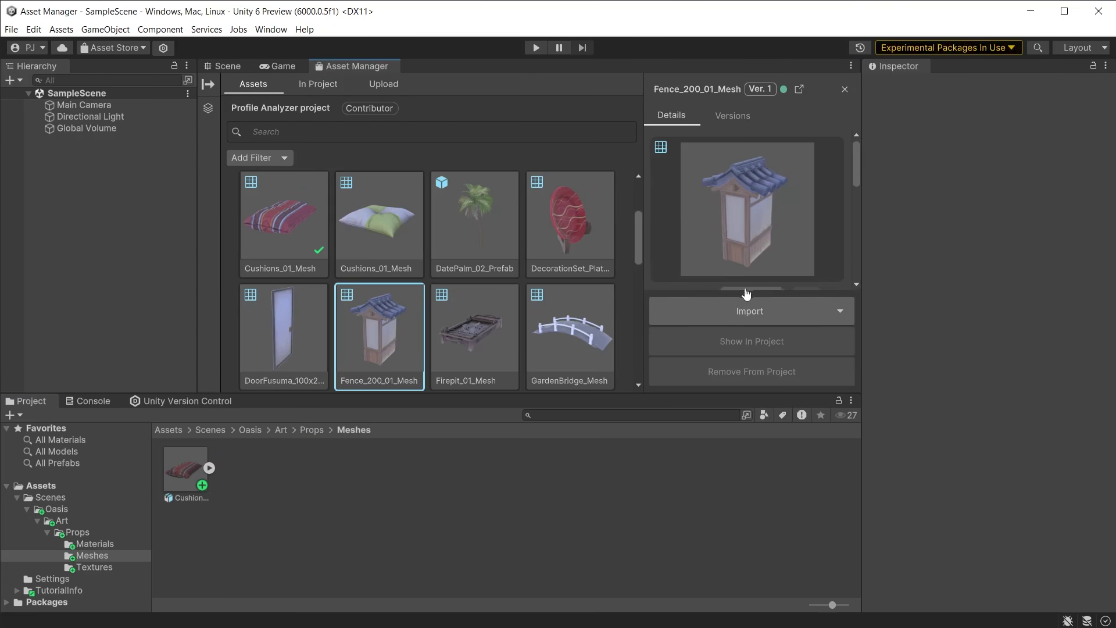
{"action": "left_click", "coordinate": [758, 308]}
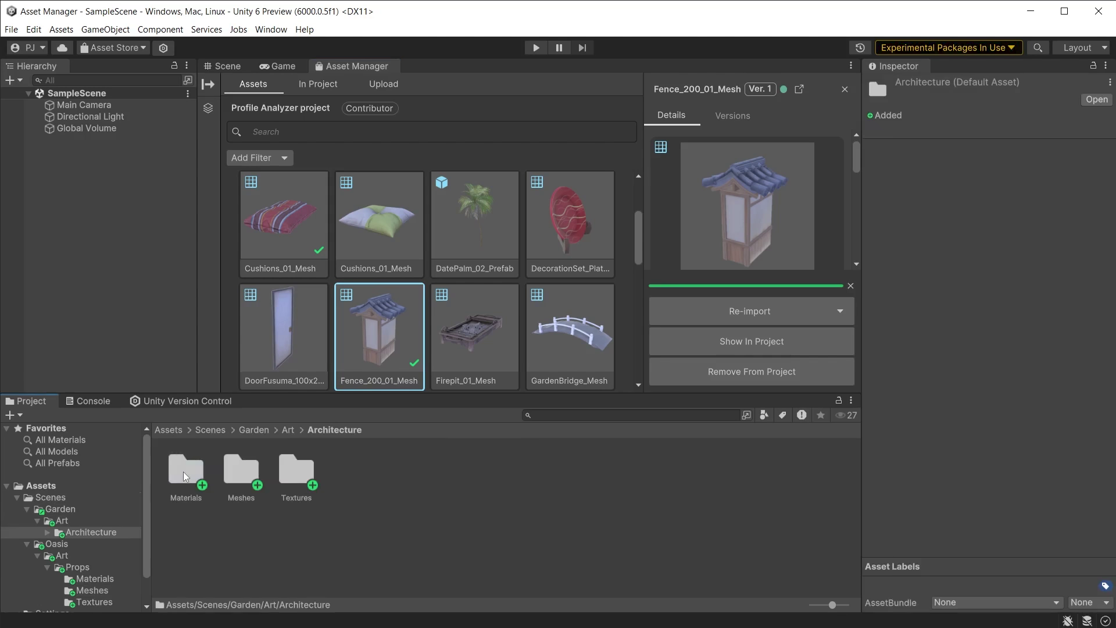
{"action": "double_click", "coordinate": [240, 473]}
{"action": "left_click_drag", "start_coordinate": [943, 546], "coordinate": [1013, 539]}
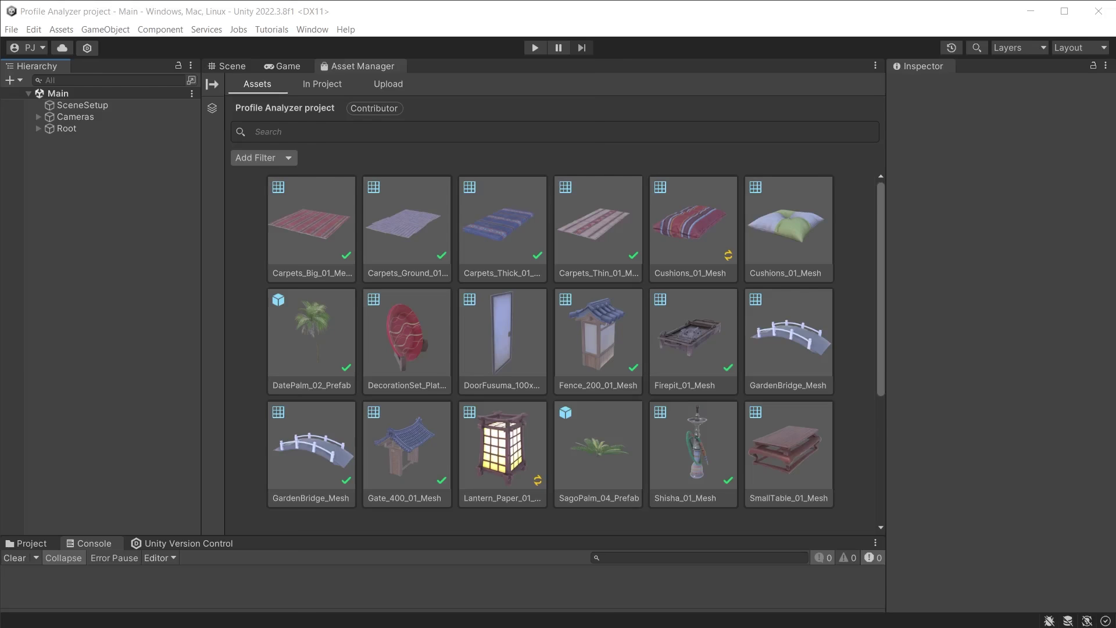
{"action": "left_click", "coordinate": [289, 158]}
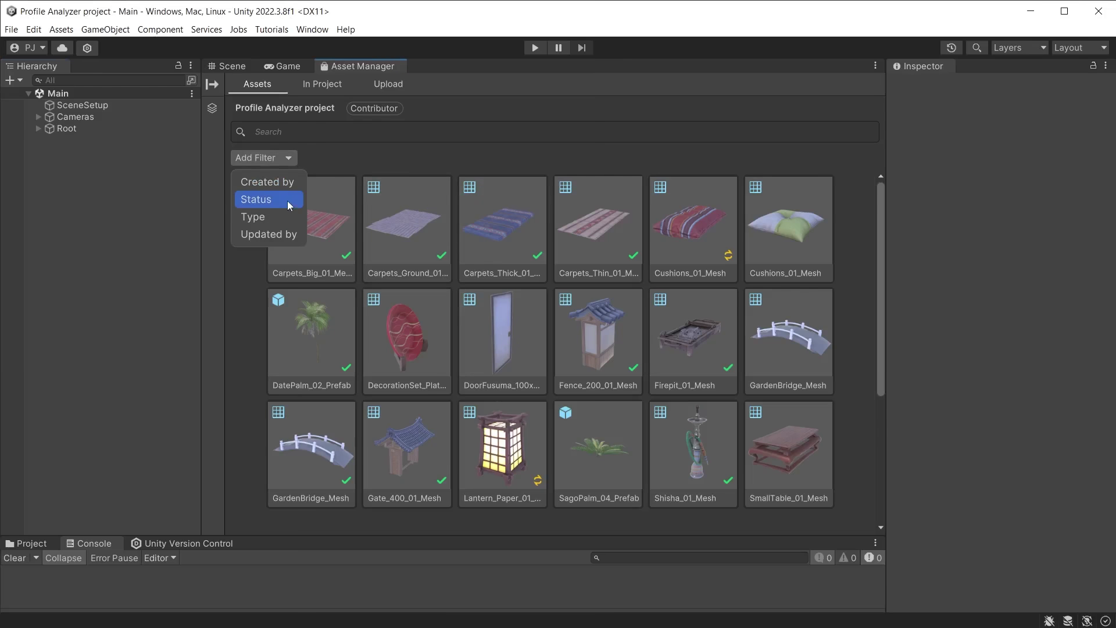
{"action": "left_click", "coordinate": [269, 204]}
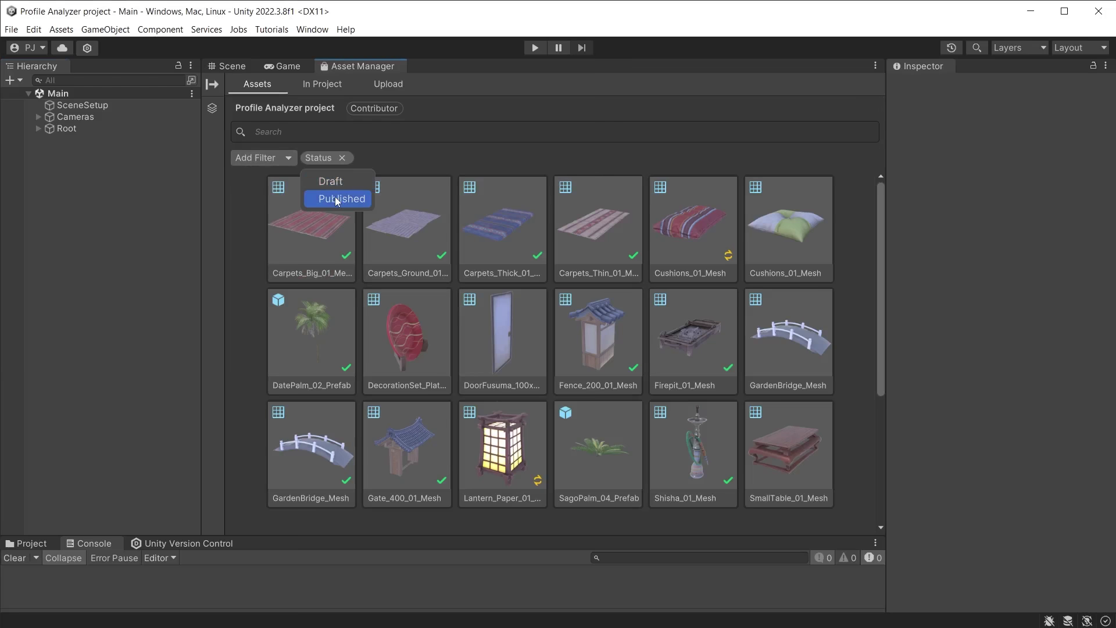
{"action": "left_click", "coordinate": [335, 190]}
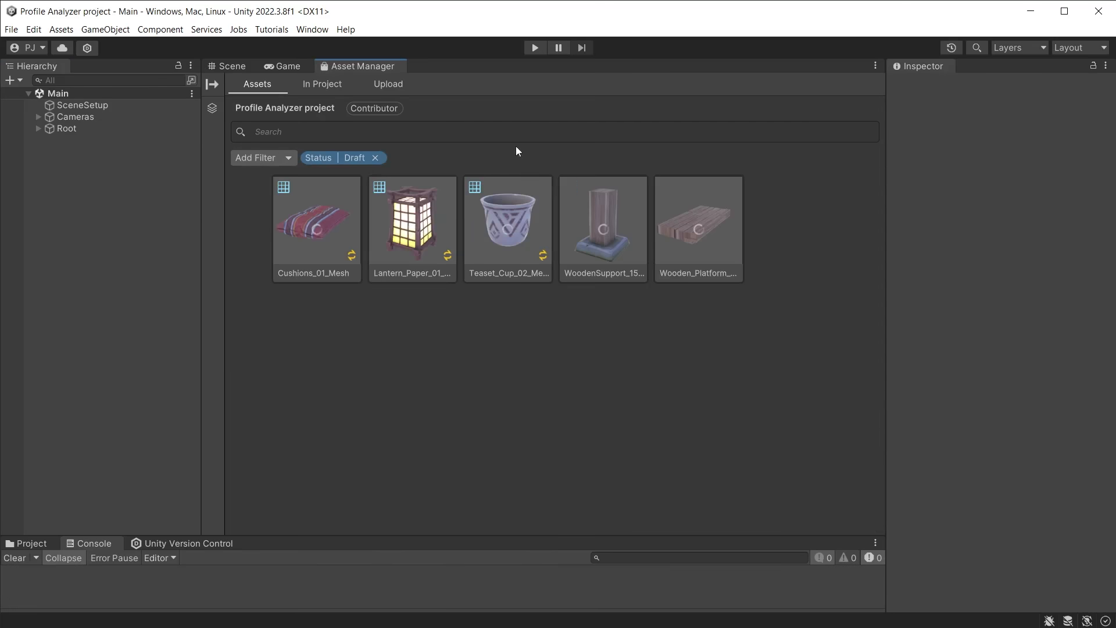
{"action": "left_click", "coordinate": [375, 158]}
{"action": "left_click", "coordinate": [287, 158]}
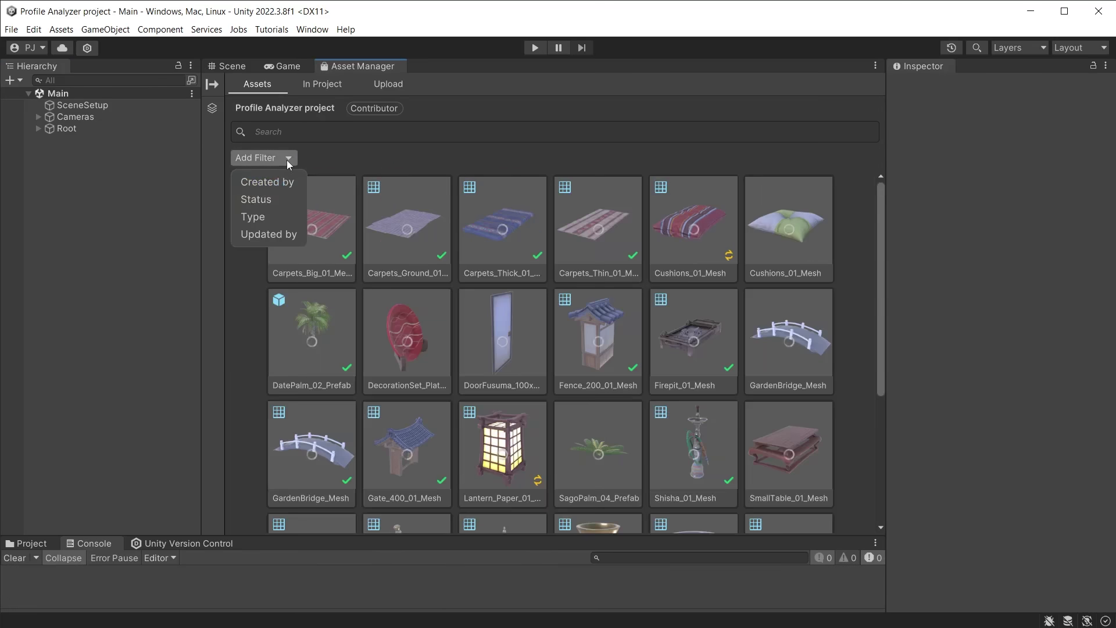
{"action": "left_click", "coordinate": [255, 217]}
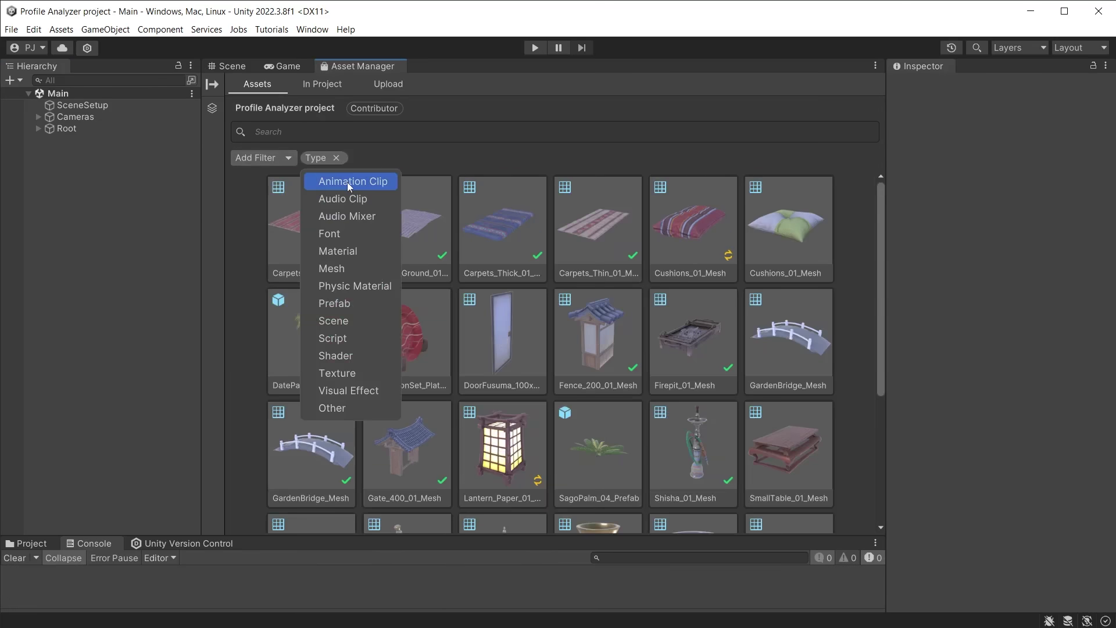
{"action": "left_click", "coordinate": [352, 302]}
{"action": "left_click", "coordinate": [376, 157]}
{"action": "left_click", "coordinate": [287, 158]}
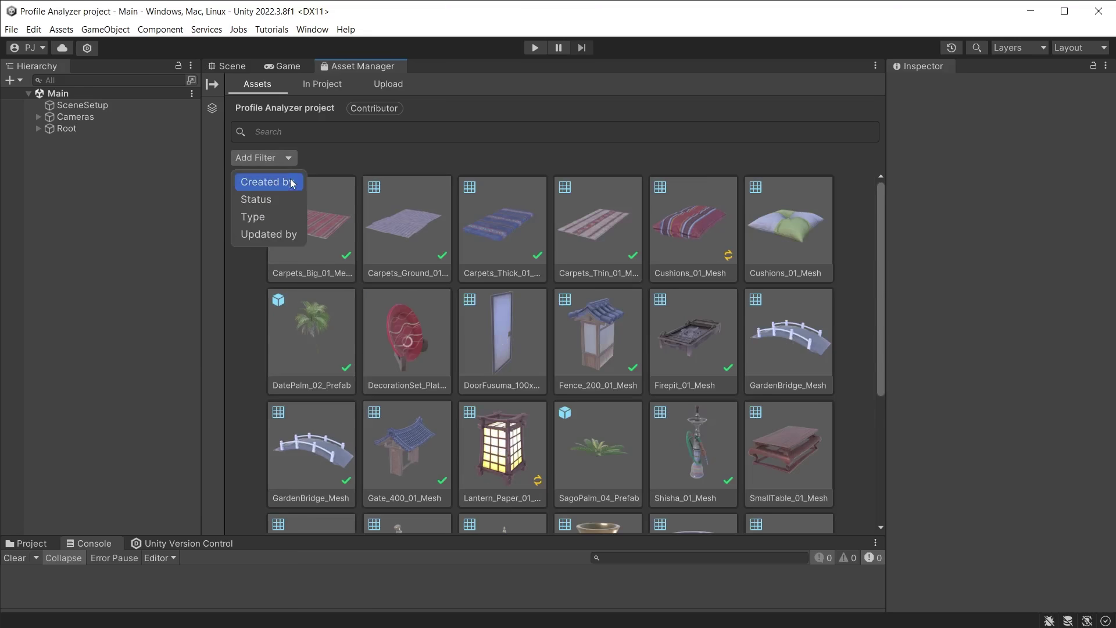
{"action": "left_click", "coordinate": [276, 135]}
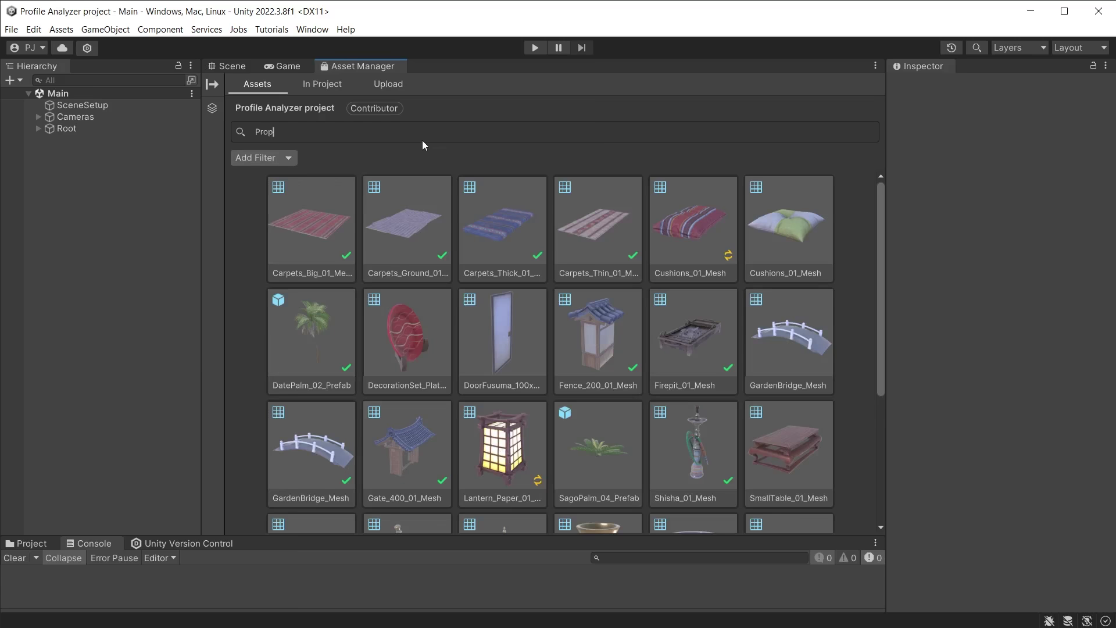
Search the Asset Manager for 'Prop', close the Cushions_01_Mesh details, and show the In Project assets
{"action": "type", "text": "Prop"}
{"action": "key", "text": "Return"}
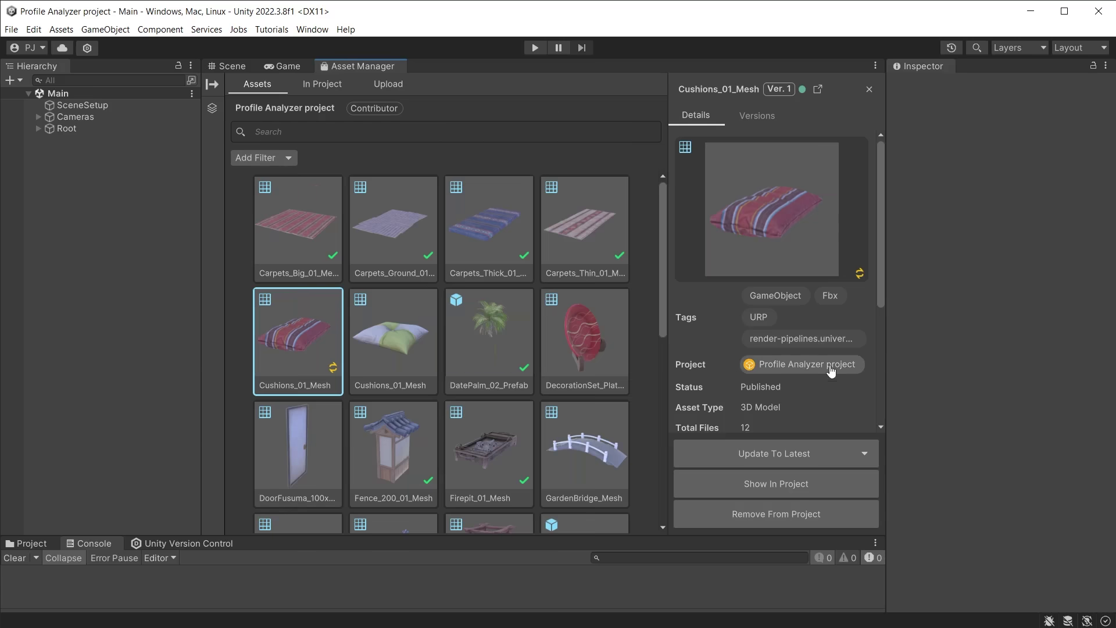
{"action": "left_click", "coordinate": [831, 371]}
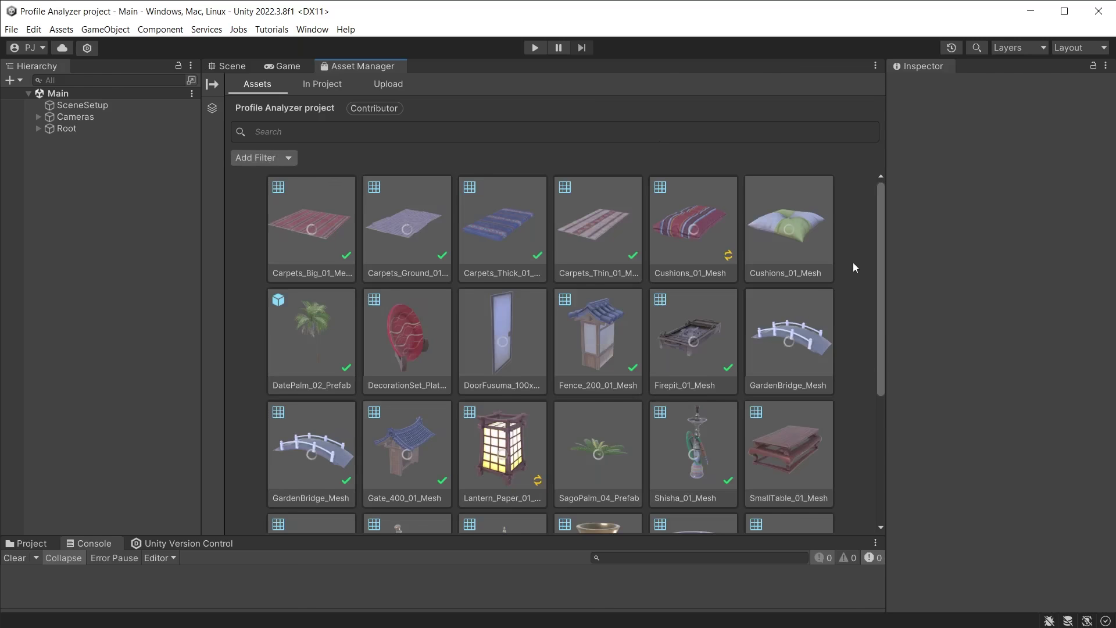
{"action": "left_click", "coordinate": [326, 86]}
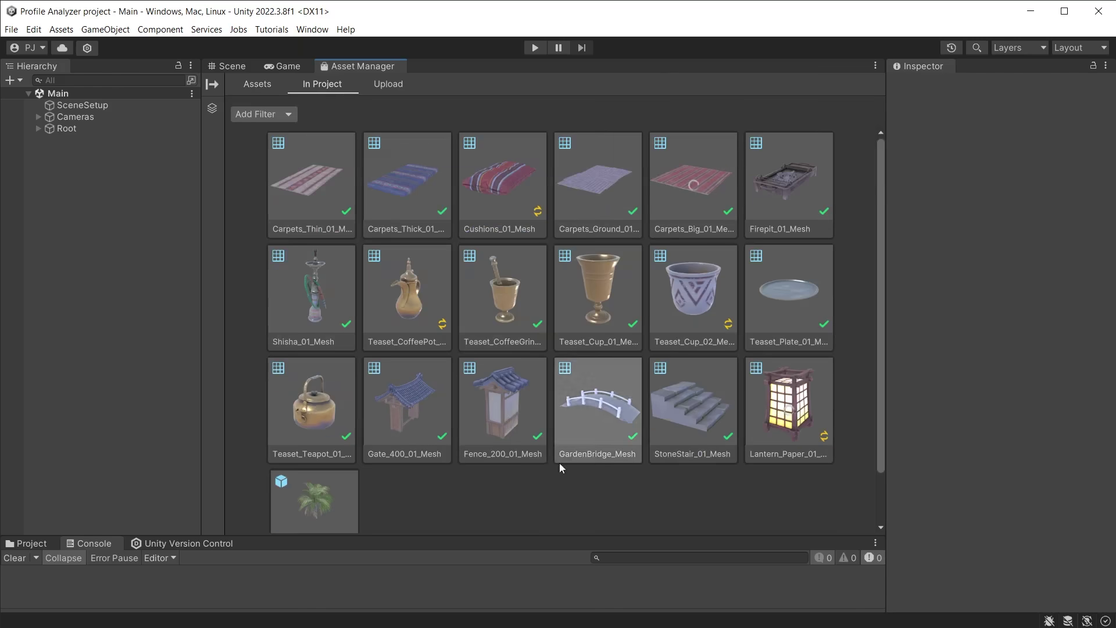